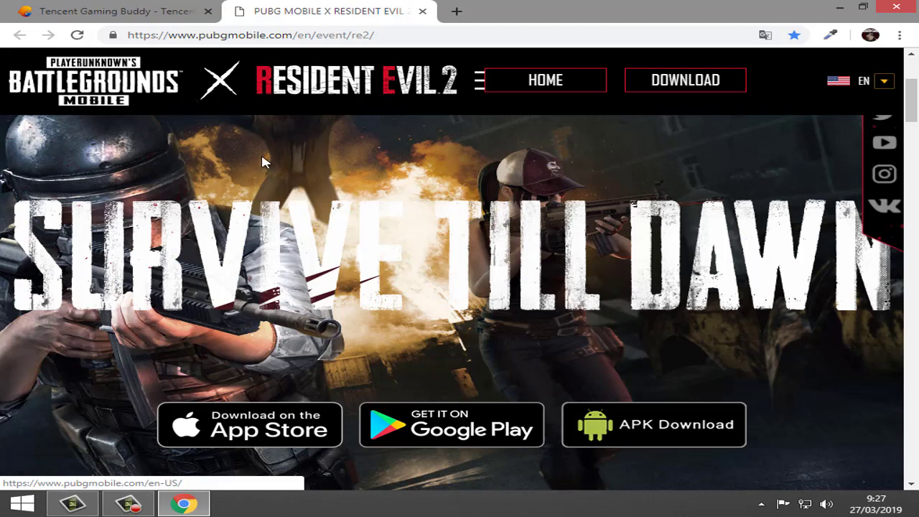
# Step: Download the Tencent Gaming Buddy installer (GameDownload .exe) from the tgb.qq.com tab
pyautogui.scroll(3, 687, 349)
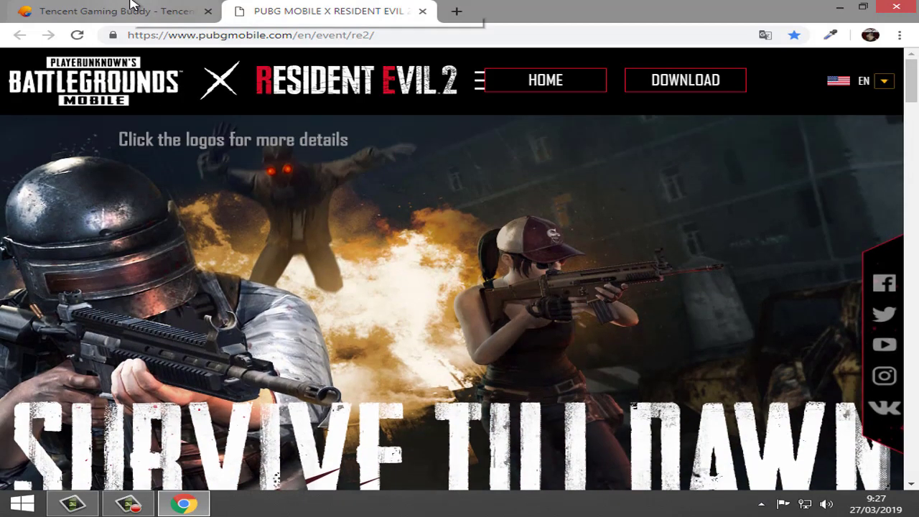
pyautogui.click(132, 5)
pyautogui.scroll(-1, 318, 209)
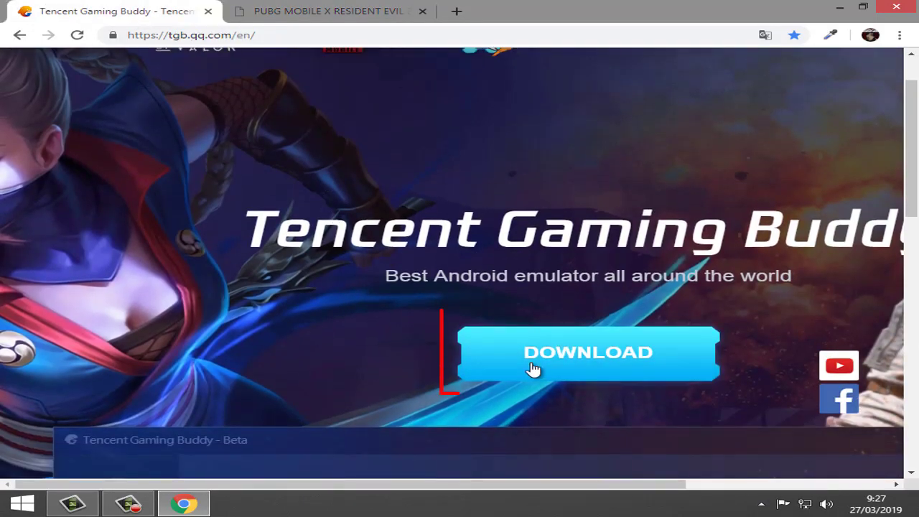
pyautogui.click(580, 356)
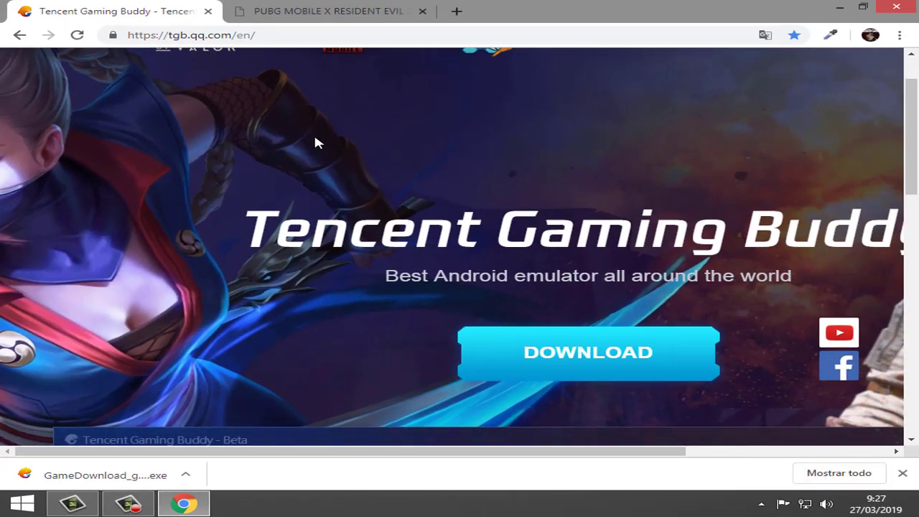
# Step: Start the 1.7 GB PUBG Mobile APK download from the event page
pyautogui.click(336, 12)
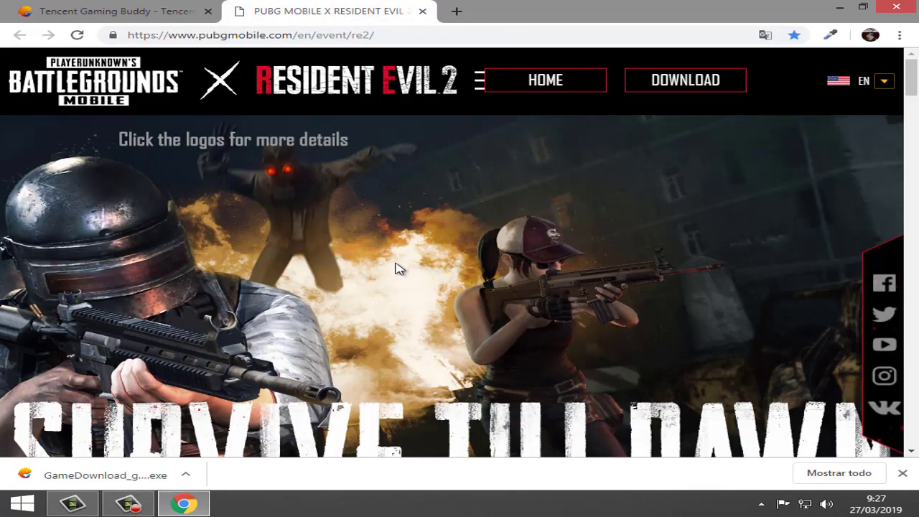
pyautogui.scroll(-4, 354, 237)
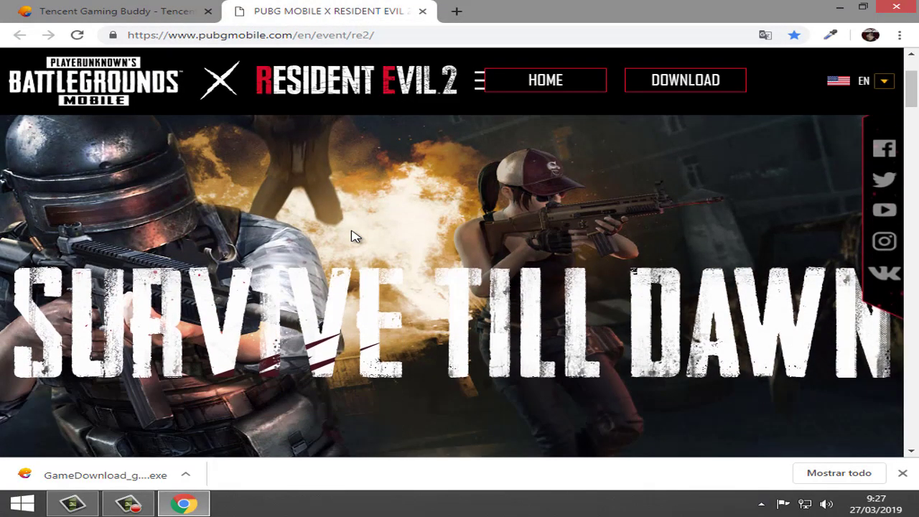
pyautogui.scroll(-1, 366, 248)
pyautogui.scroll(1, 388, 258)
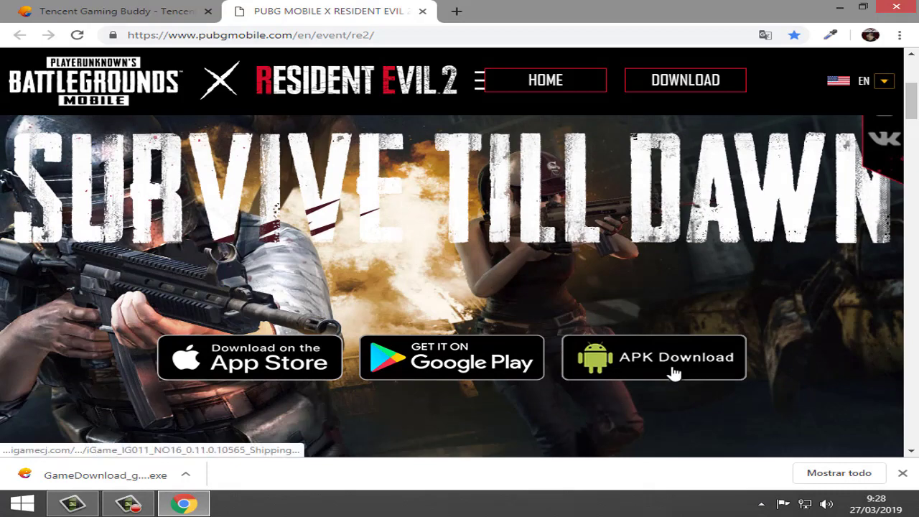
pyautogui.scroll(1, 610, 302)
pyautogui.scroll(-1, 588, 260)
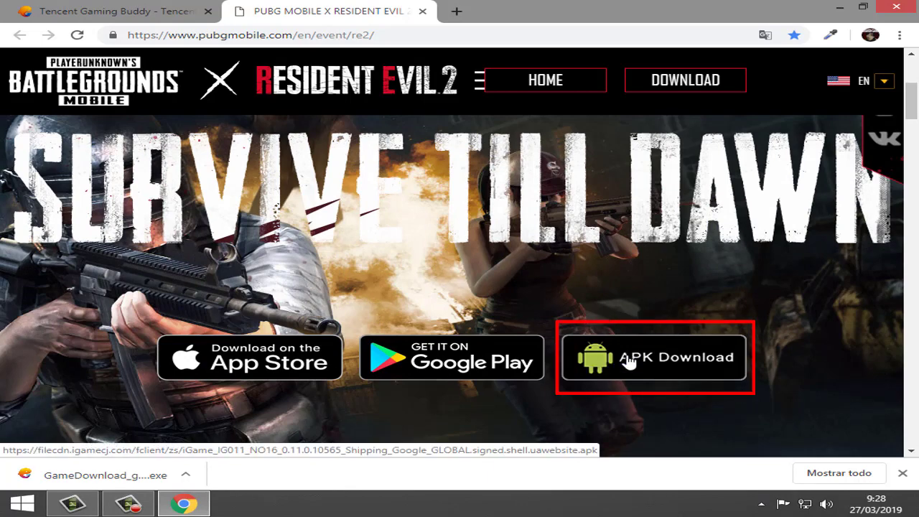
pyautogui.click(629, 363)
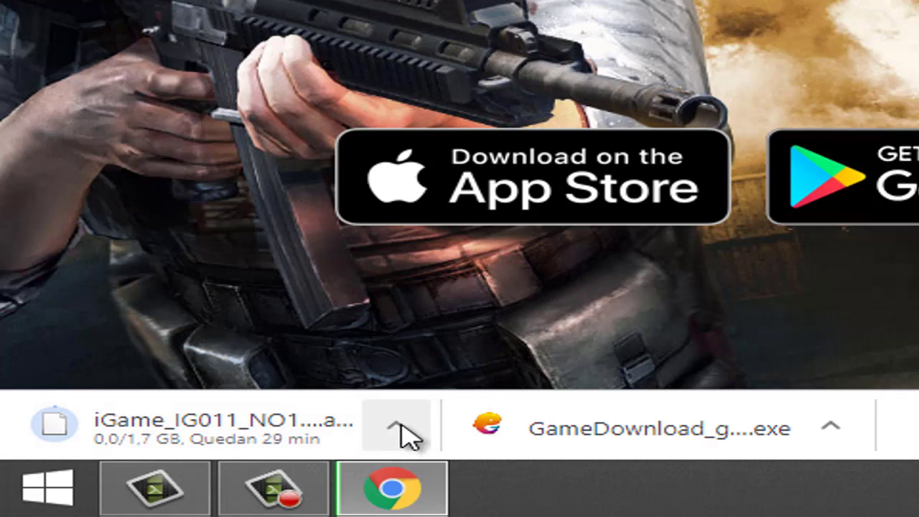
# Step: Cancel the iGame APK download from its options menu with Cancelar
pyautogui.click(401, 431)
pyautogui.click(486, 381)
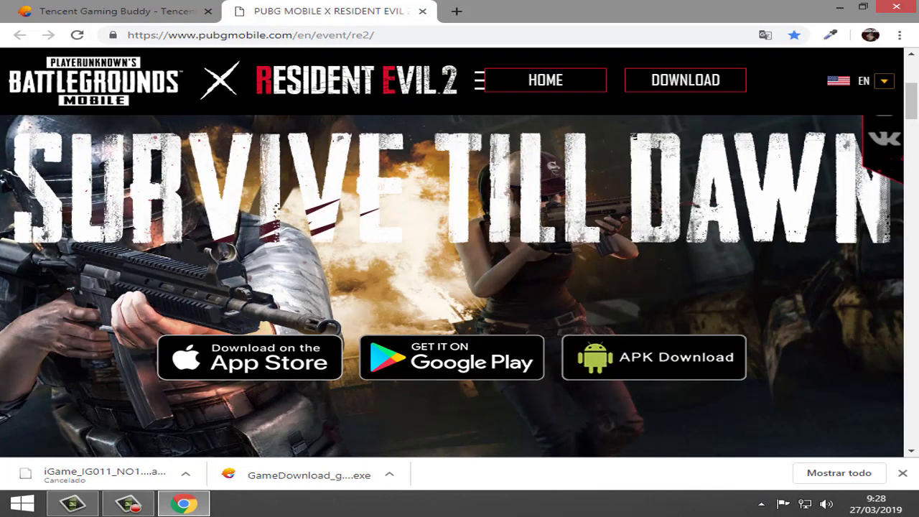
pyautogui.scroll(4, 911, 101)
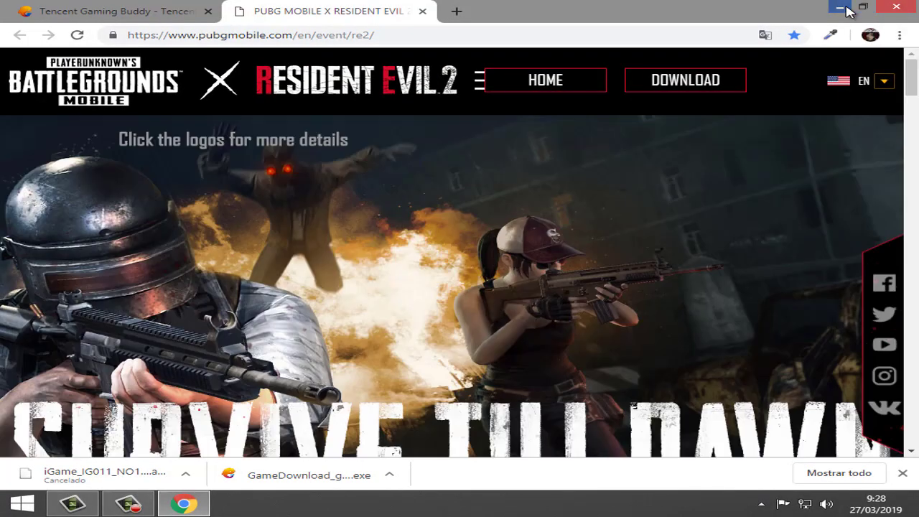
# Step: Minimize Chrome, check the GameDownload installer and iGame APK on the desktop, and expand hidden tray icons
pyautogui.click(841, 7)
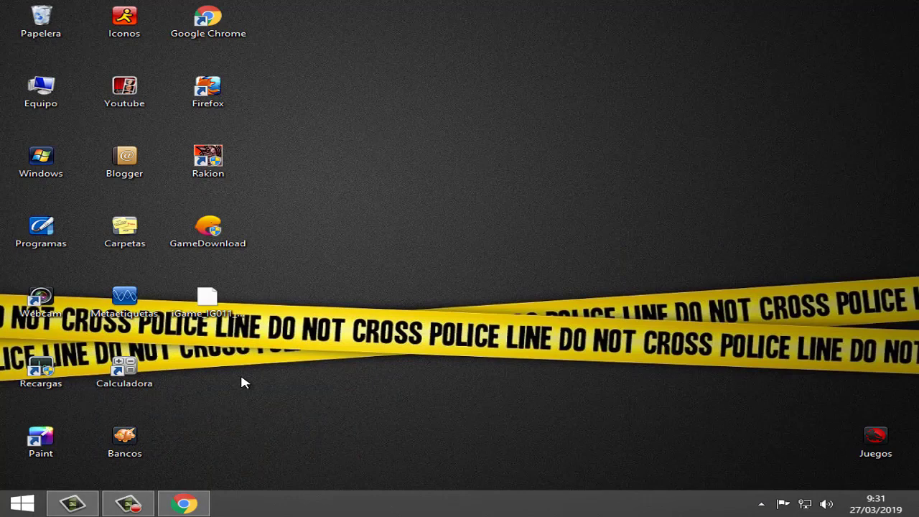
pyautogui.click(208, 236)
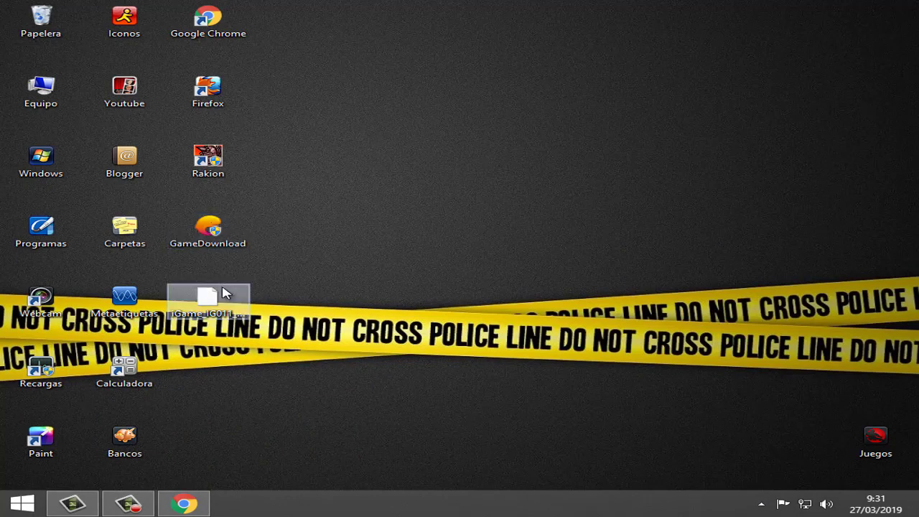
pyautogui.moveTo(211, 239)
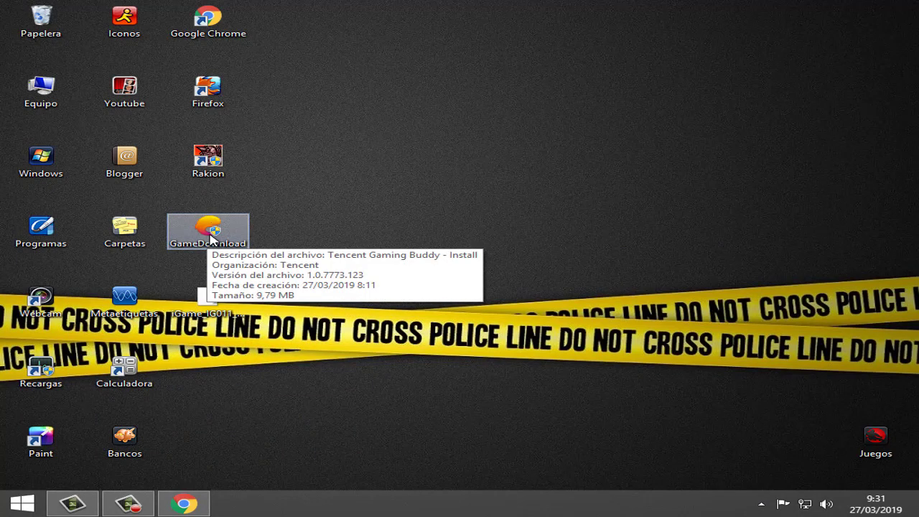
pyautogui.click(209, 301)
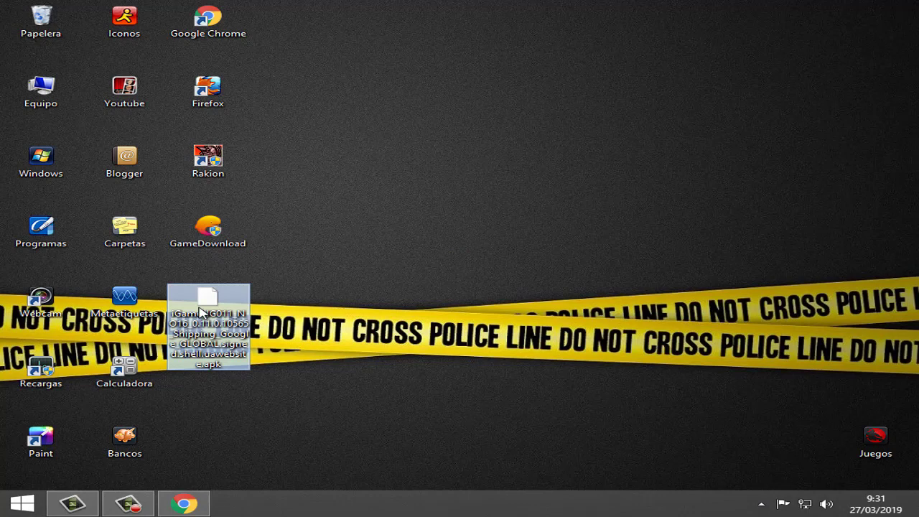
pyautogui.click(370, 435)
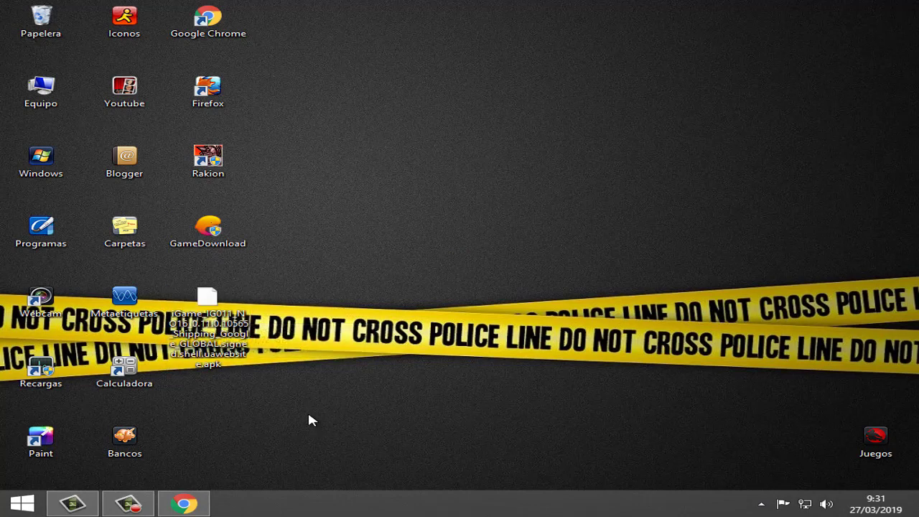
pyautogui.click(760, 505)
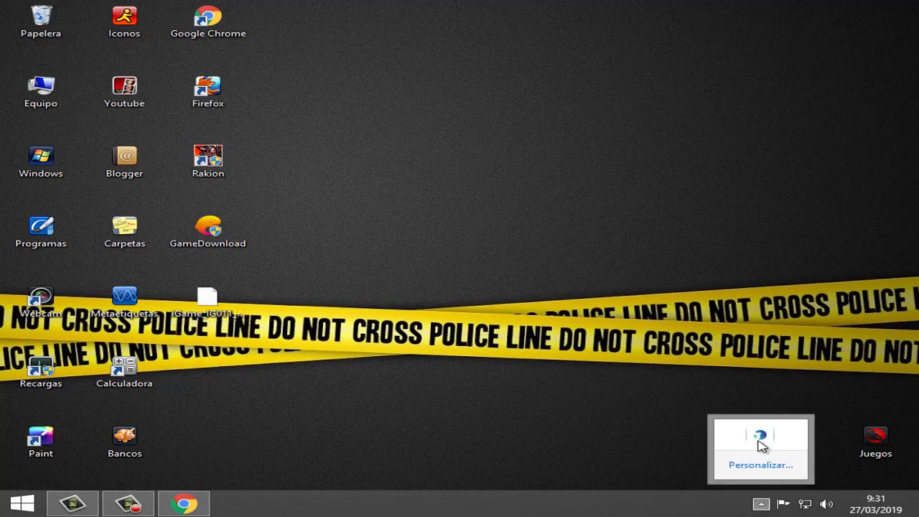
# Step: Stop Panda Dome's antivirus with Detener antivirus and the access password, then dismiss the warnings
pyautogui.rightClick(759, 439)
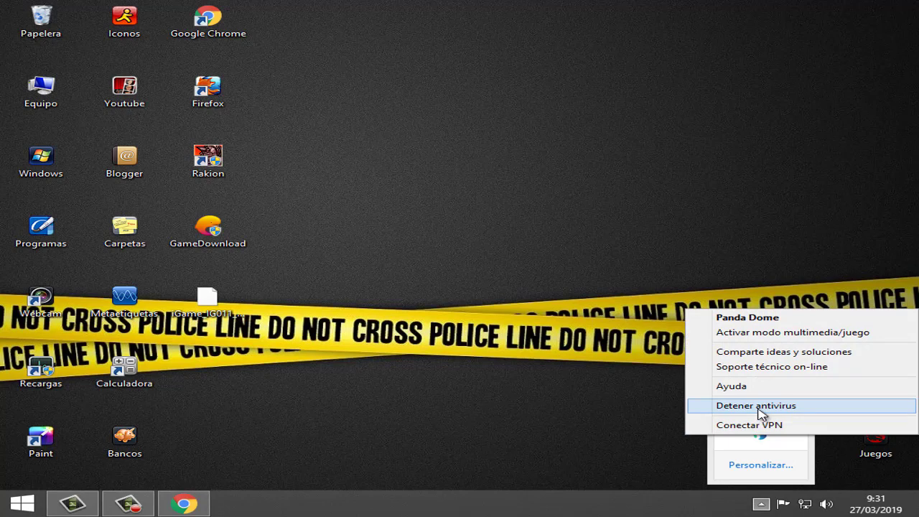
pyautogui.click(759, 407)
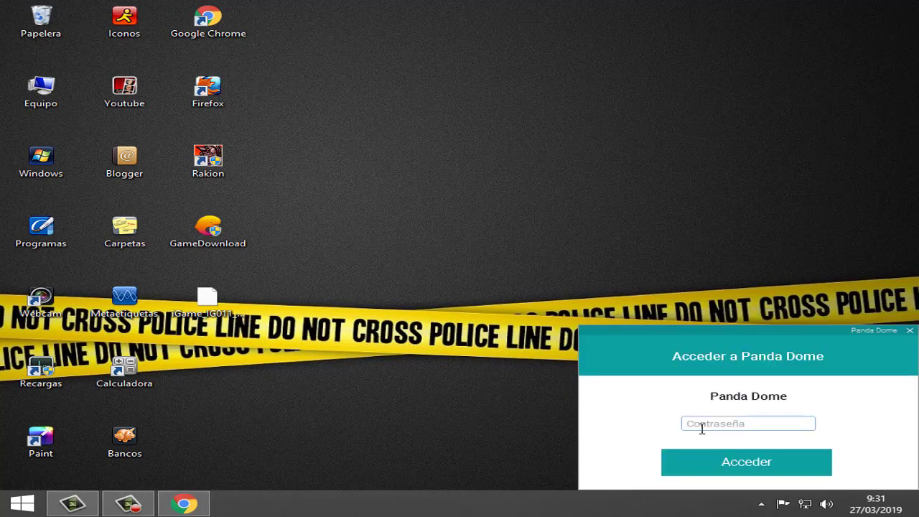
pyautogui.click(702, 428)
pyautogui.click(689, 461)
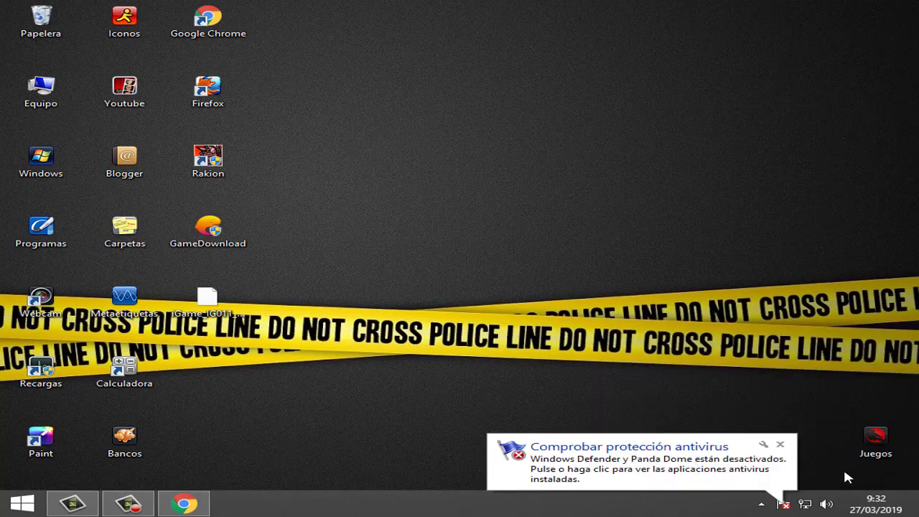
pyautogui.click(780, 445)
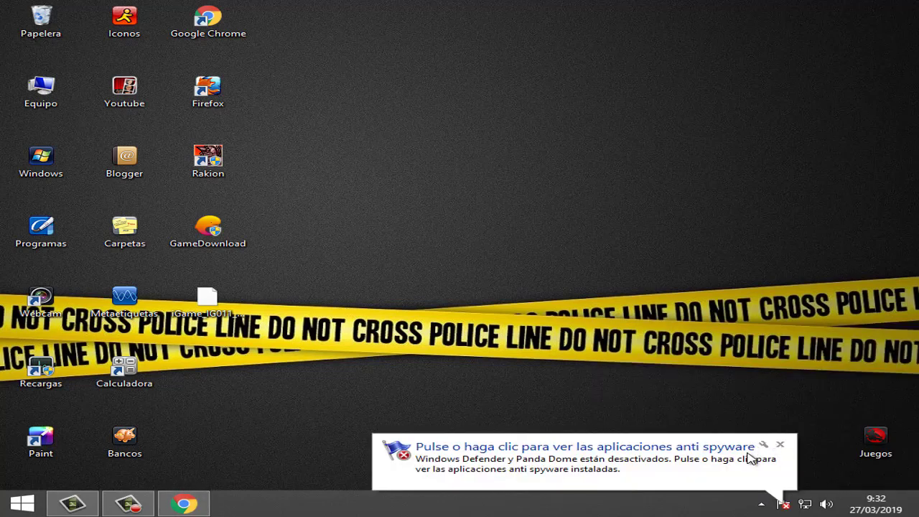
pyautogui.click(780, 446)
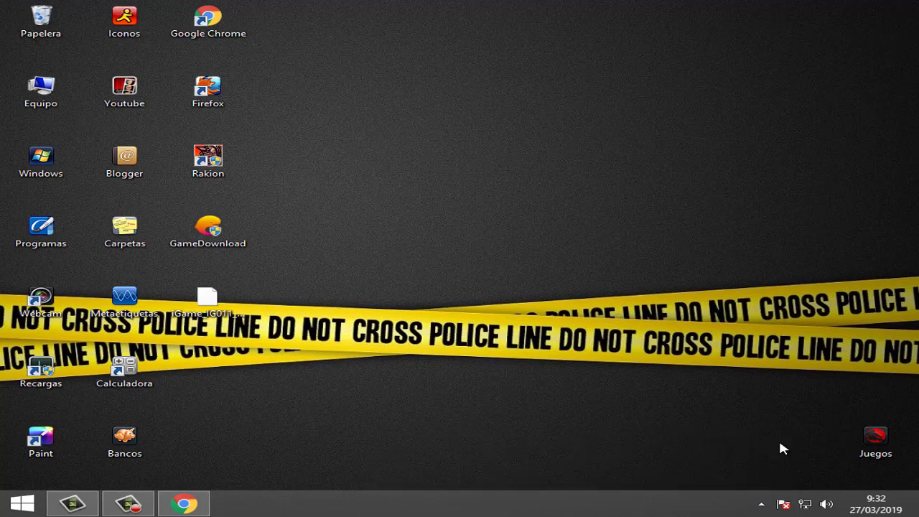
# Step: Check Panda's status in the hidden tray icons
pyautogui.click(761, 504)
pyautogui.click(593, 436)
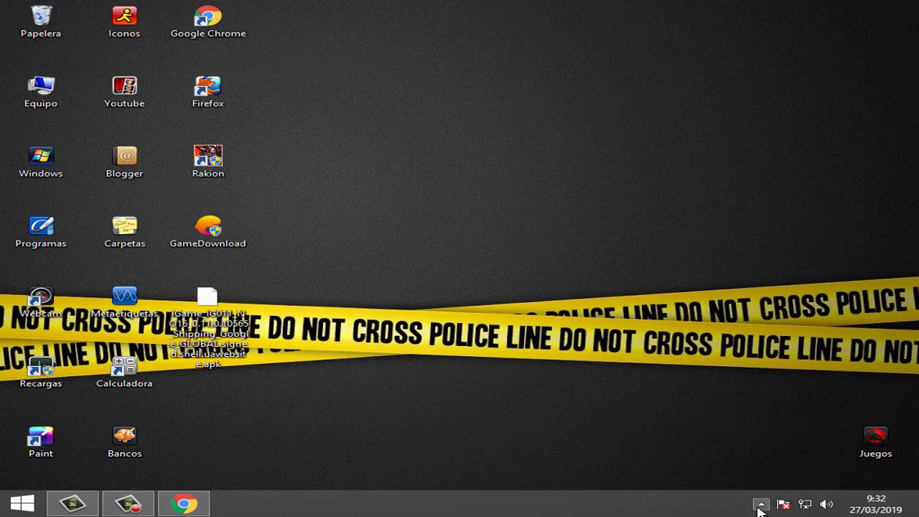
pyautogui.click(759, 504)
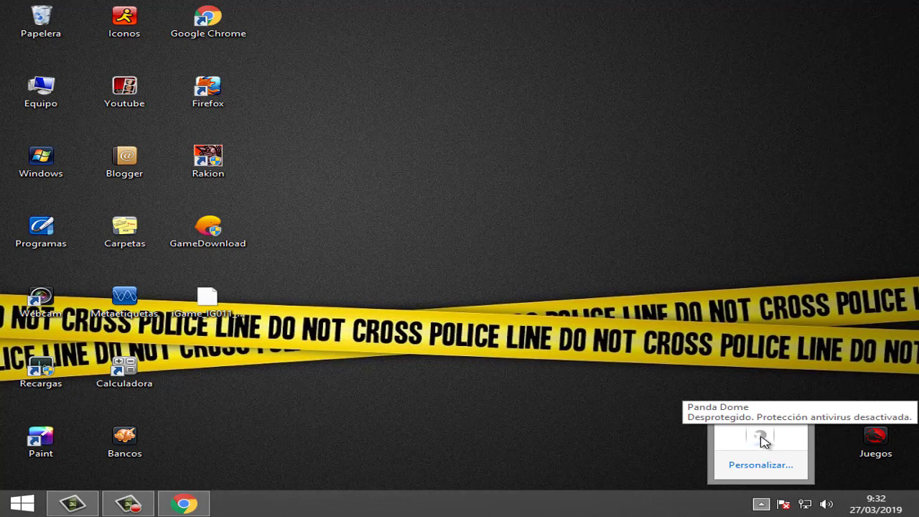
pyautogui.click(607, 445)
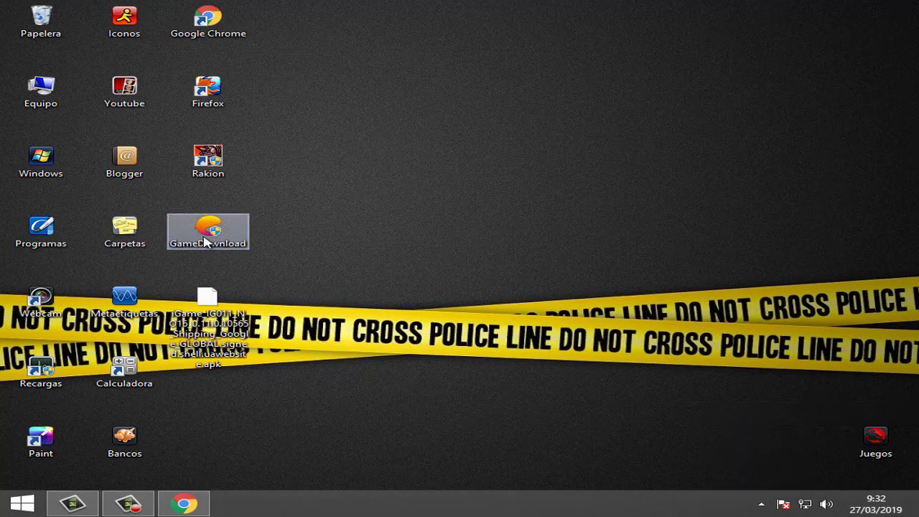
# Step: Run the GameDownload installer from the desktop and install Tencent Gaming Buddy
pyautogui.moveTo(206, 230)
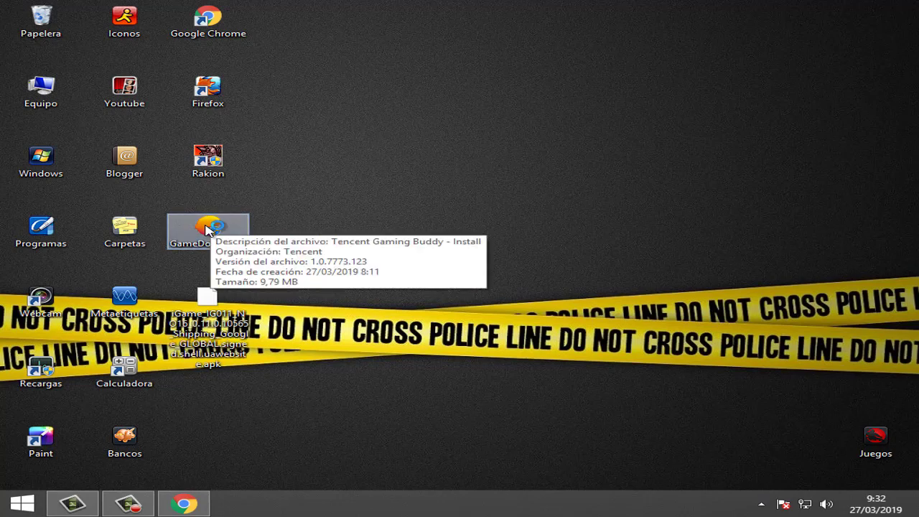
pyautogui.doubleClick(206, 229)
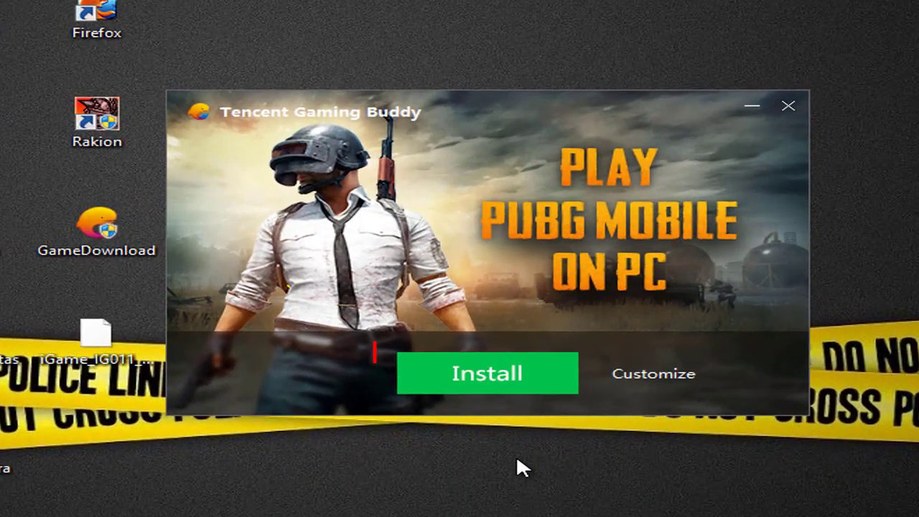
pyautogui.click(474, 380)
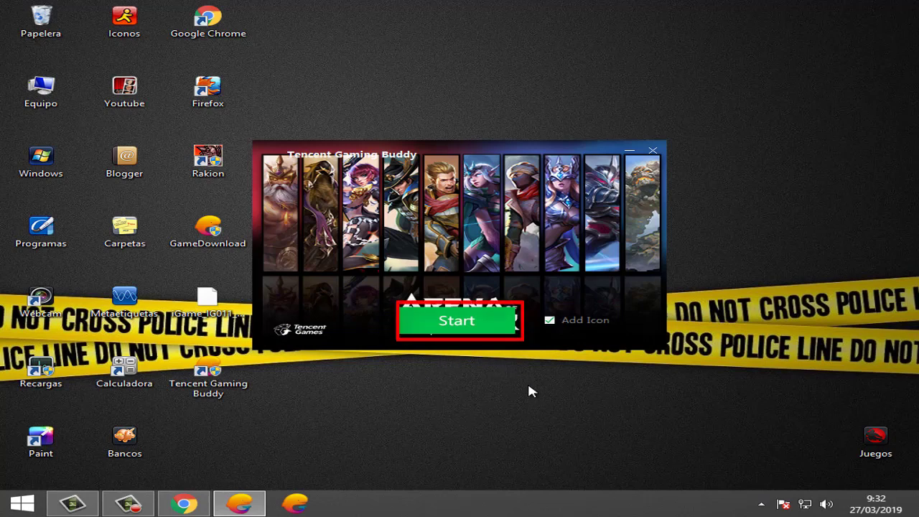
# Step: Launch Tencent Gaming Buddy, go to My Games, and move the window up to reveal the taskbar
pyautogui.click(448, 323)
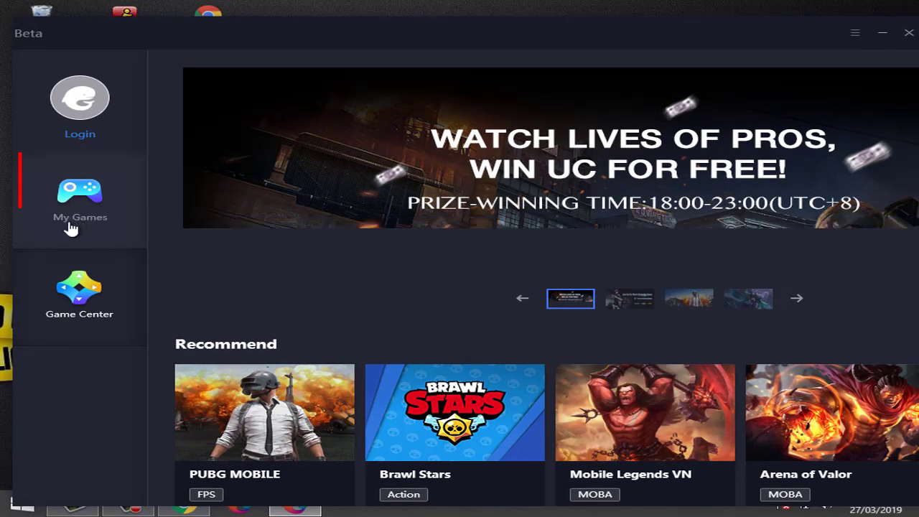
pyautogui.click(69, 191)
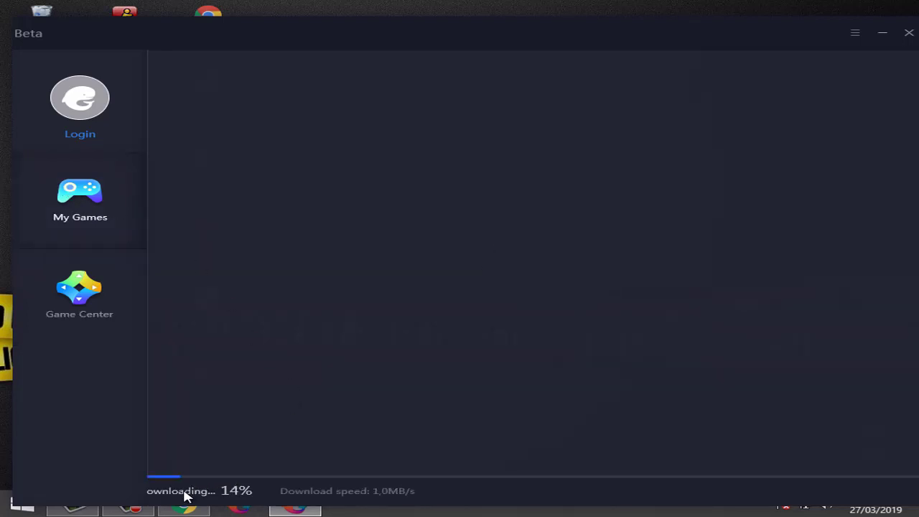
pyautogui.moveTo(751, 39); pyautogui.dragTo(691, 18)
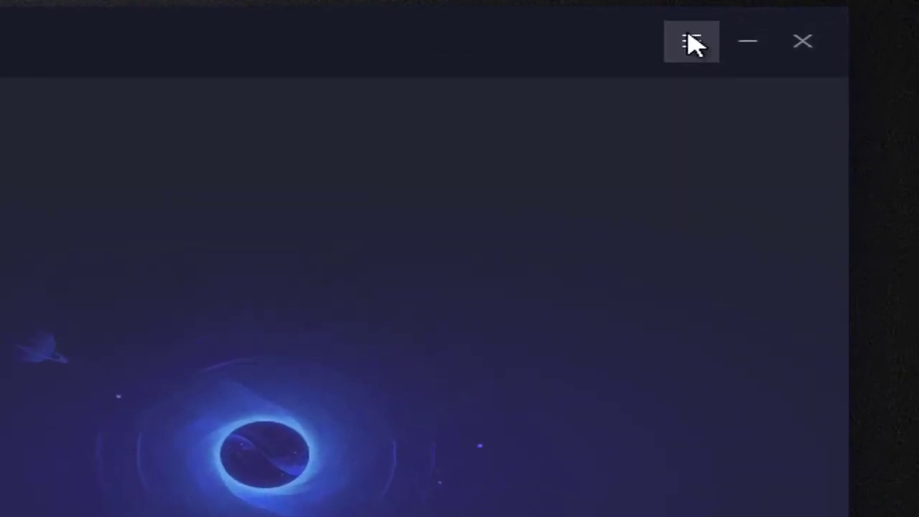
# Step: Set the Tencent Gaming Buddy interface language to 简体中文 in Setting and save it
pyautogui.click(691, 42)
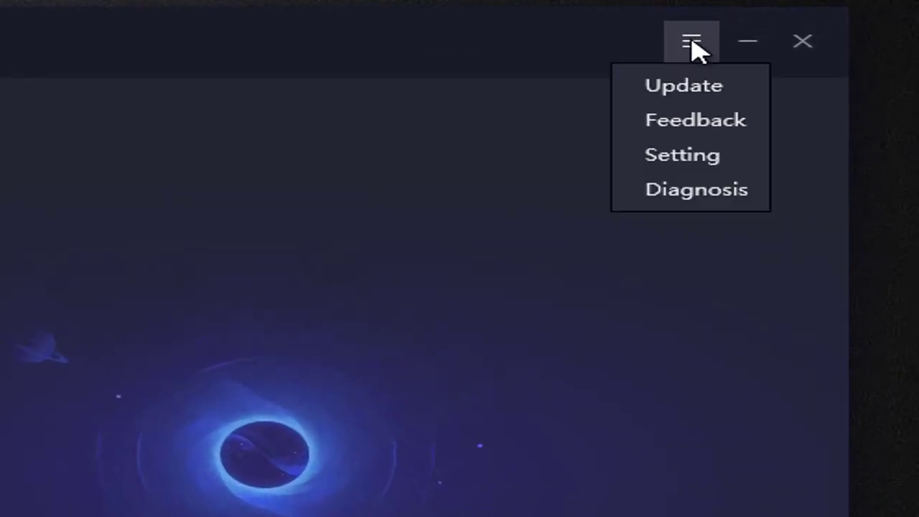
pyautogui.click(679, 165)
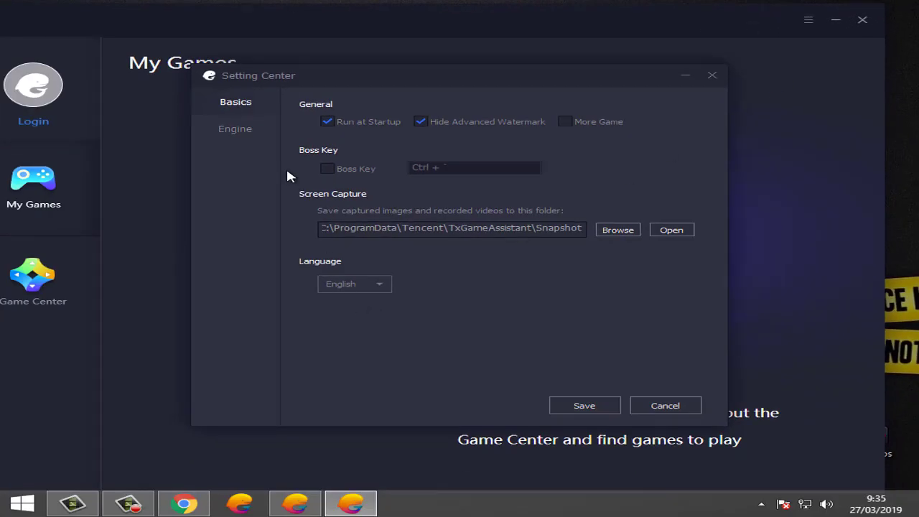
pyautogui.click(384, 284)
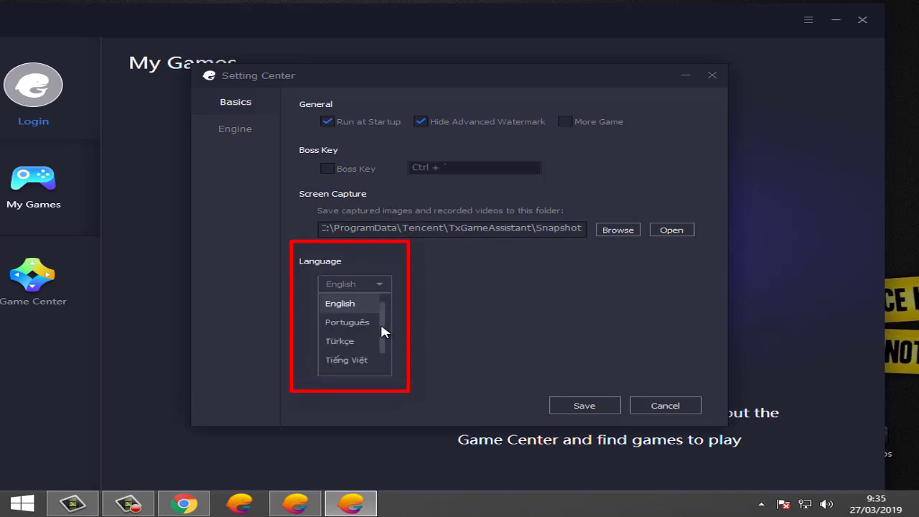
pyautogui.moveTo(384, 332); pyautogui.dragTo(386, 313)
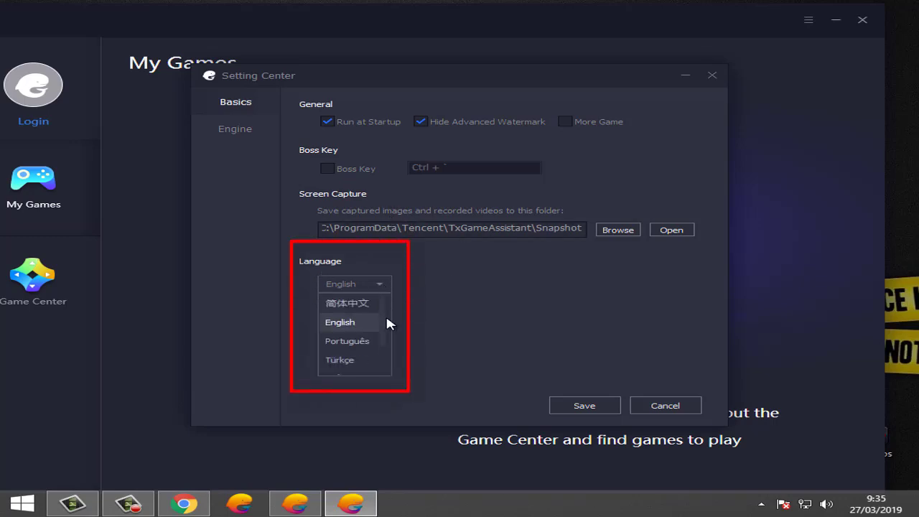
pyautogui.click(343, 304)
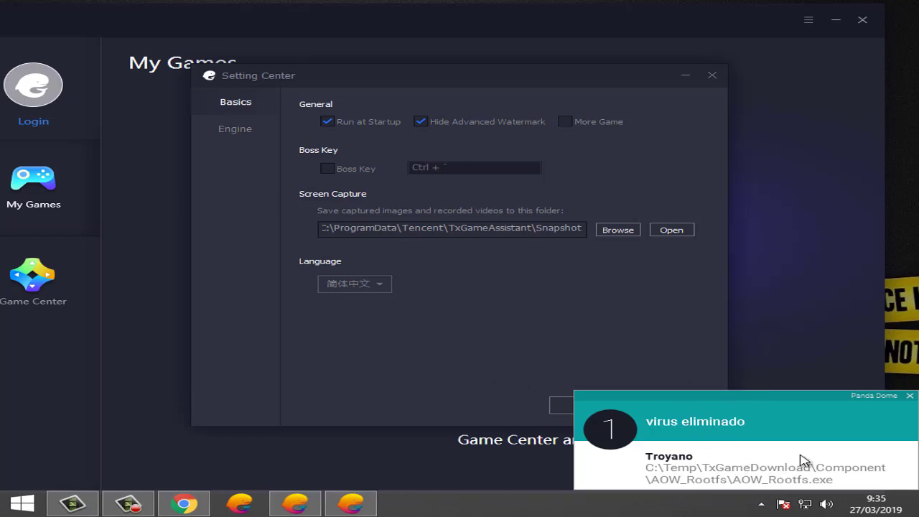
pyautogui.click(909, 396)
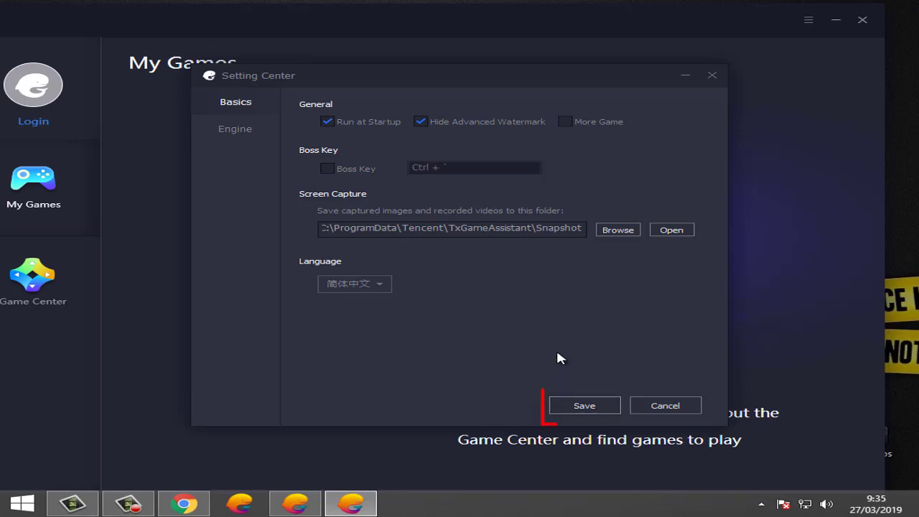
pyautogui.click(572, 406)
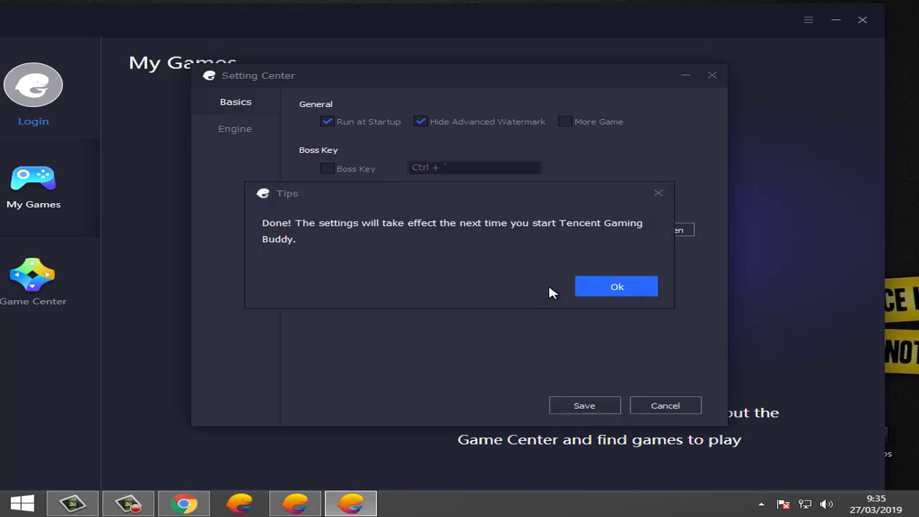
pyautogui.click(597, 291)
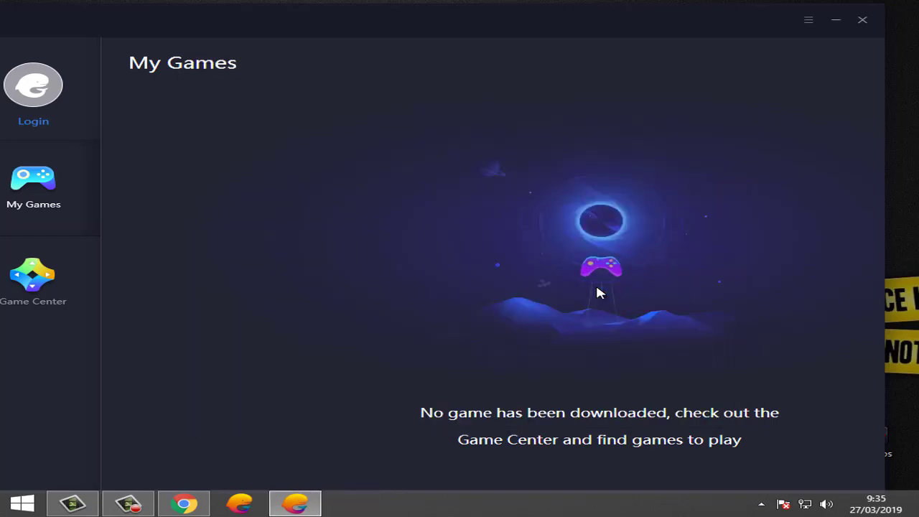
# Step: Close and quit Tencent Gaming Buddy from its tray icon, then unpin it from the taskbar
pyautogui.click(864, 22)
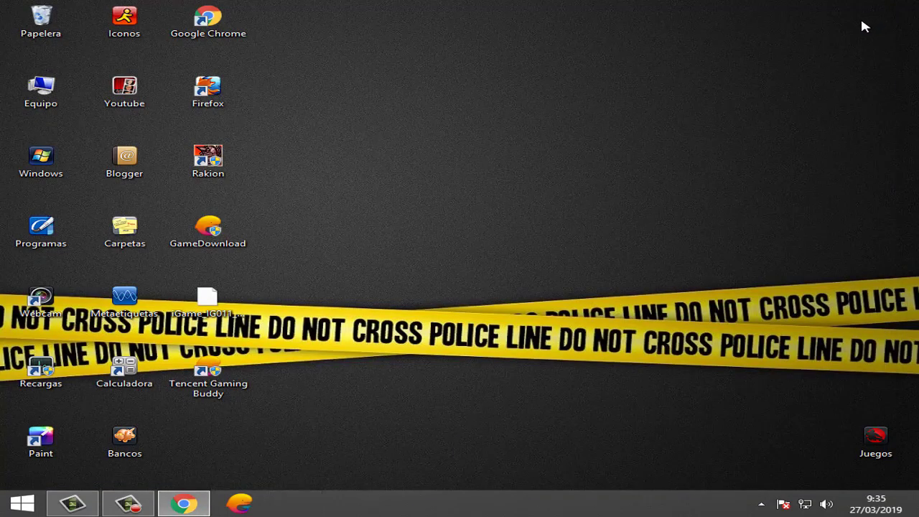
pyautogui.click(761, 504)
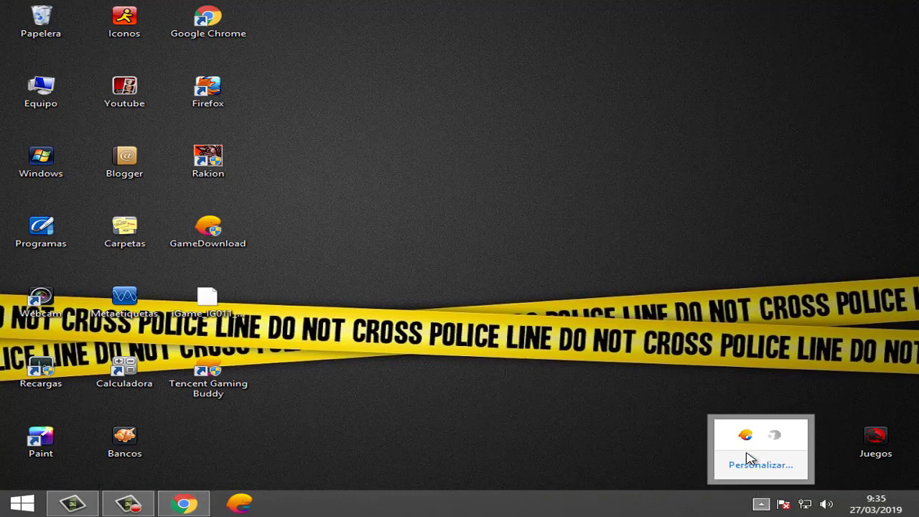
pyautogui.rightClick(745, 436)
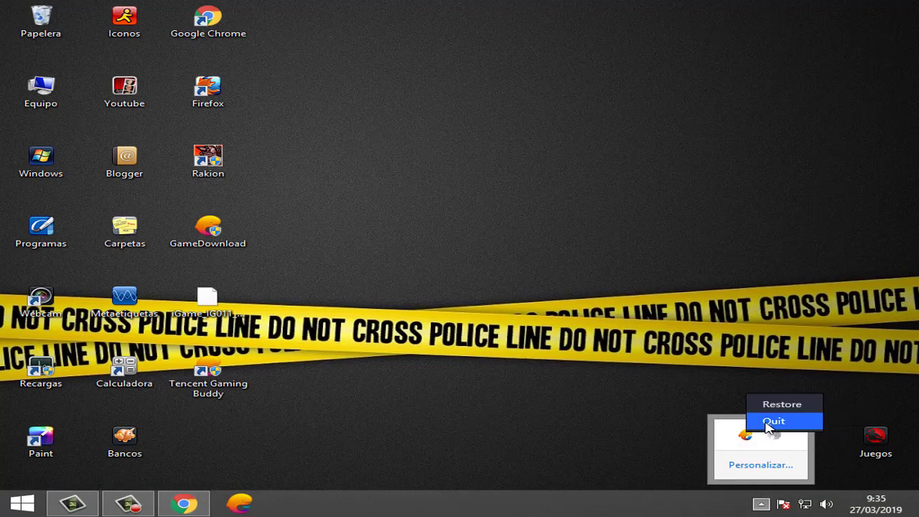
pyautogui.click(774, 422)
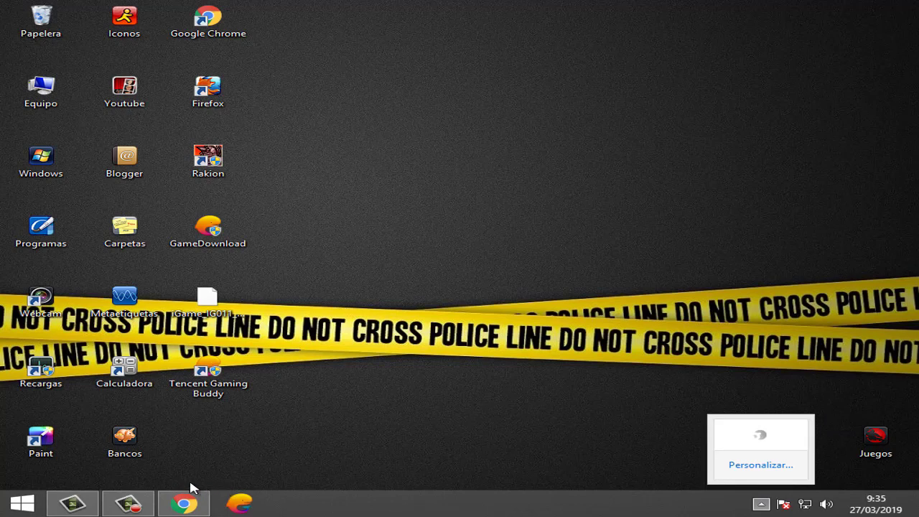
pyautogui.rightClick(241, 505)
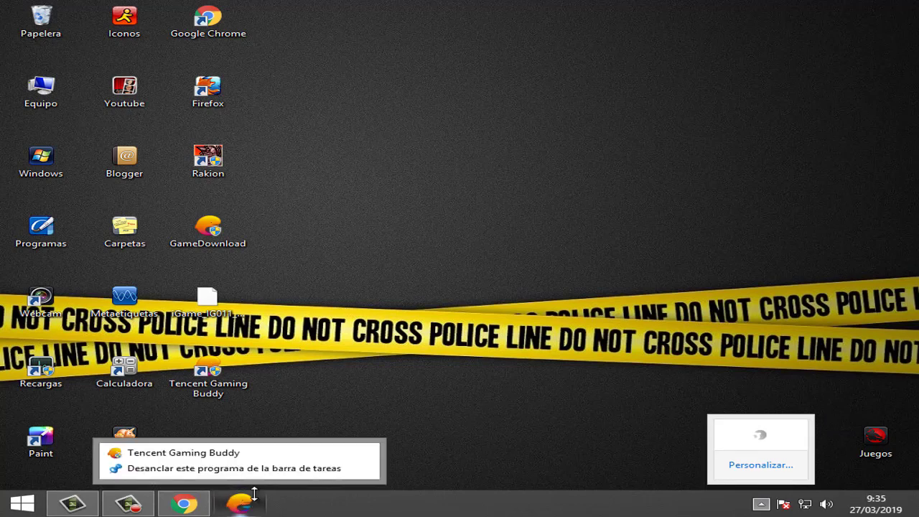
pyautogui.click(180, 468)
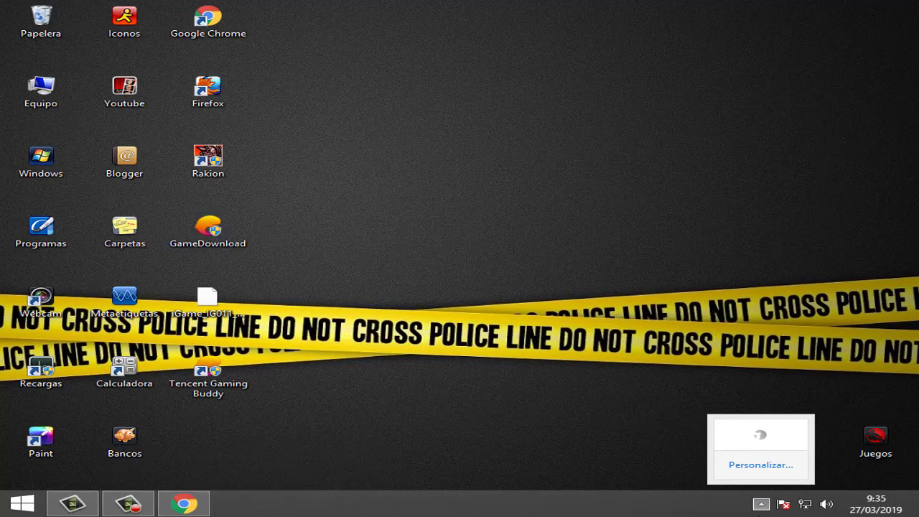
pyautogui.click(769, 504)
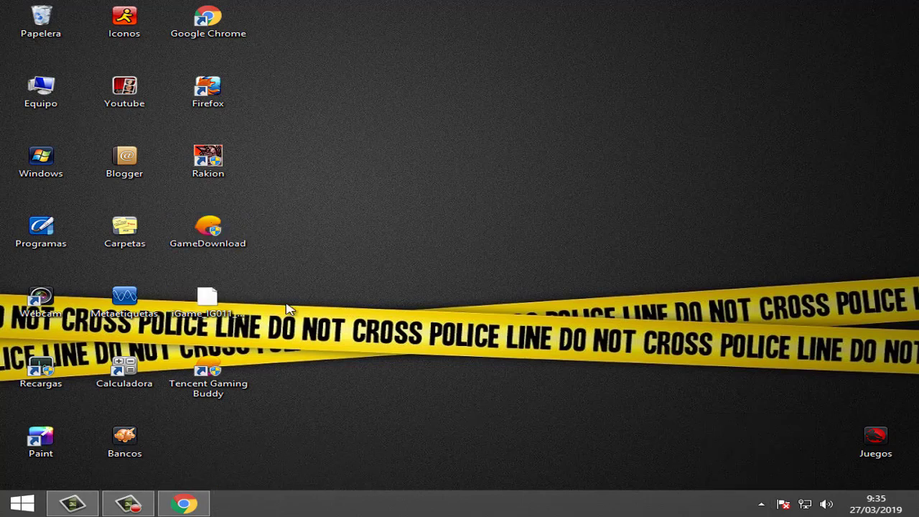
# Step: Relaunch Tencent Gaming Buddy from its desktop shortcut, go to 我的游戏, and shift the window left
pyautogui.click(223, 377)
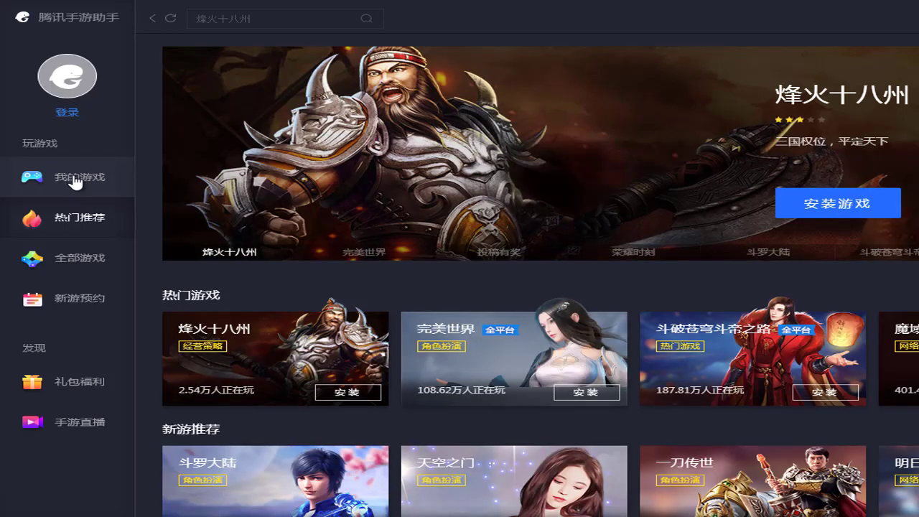
pyautogui.click(75, 181)
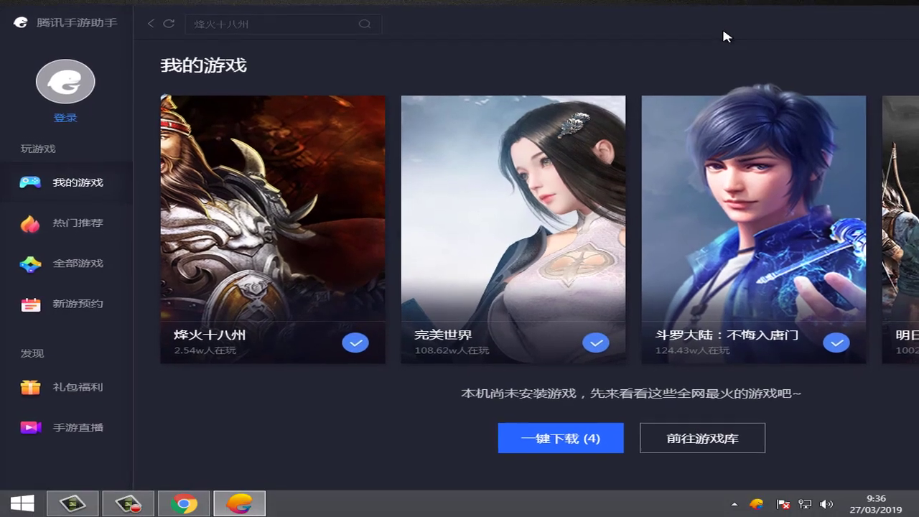
pyautogui.moveTo(723, 32); pyautogui.dragTo(374, 36)
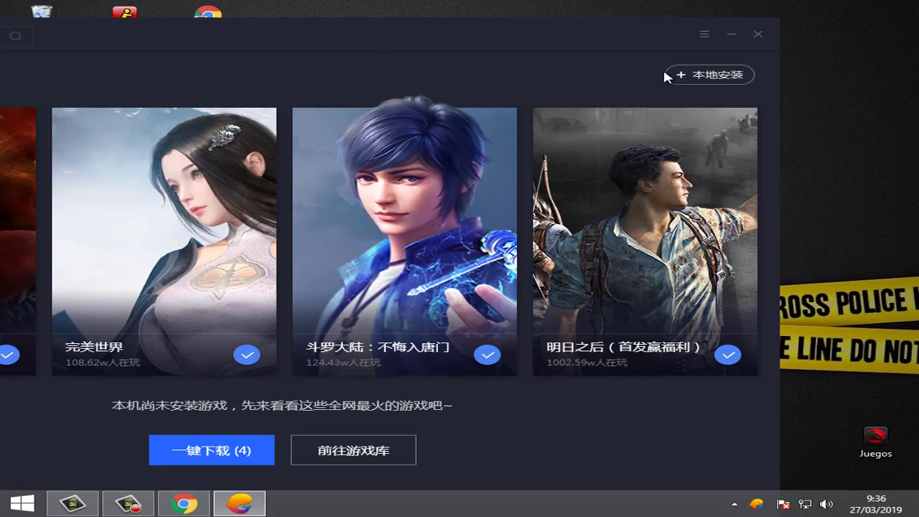
# Step: Pick the iGame APK from Escritorio through 本地安装 for local installation
pyautogui.click(702, 79)
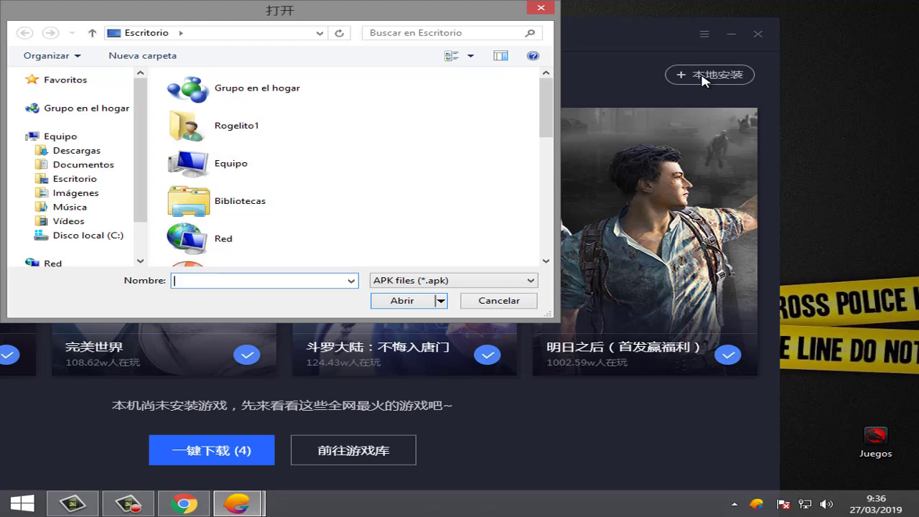
pyautogui.click(82, 182)
pyautogui.scroll(-2, 550, 177)
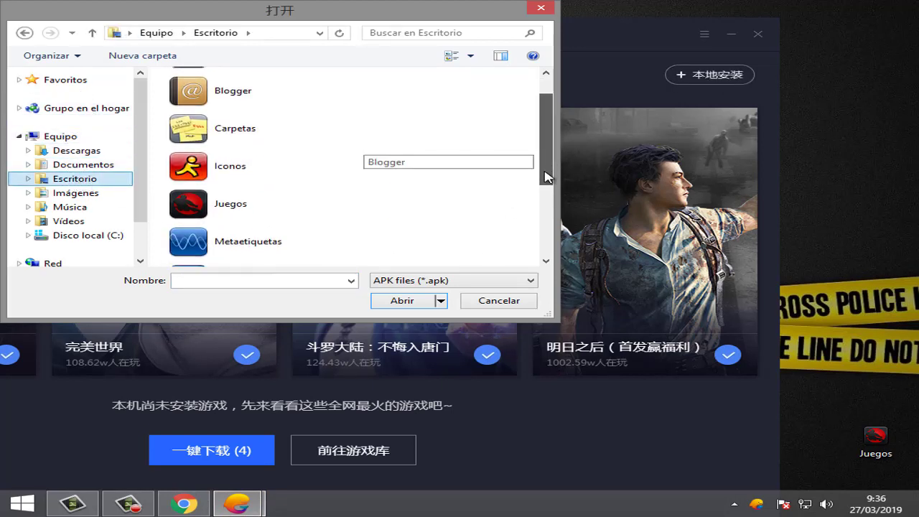
pyautogui.scroll(-3, 546, 203)
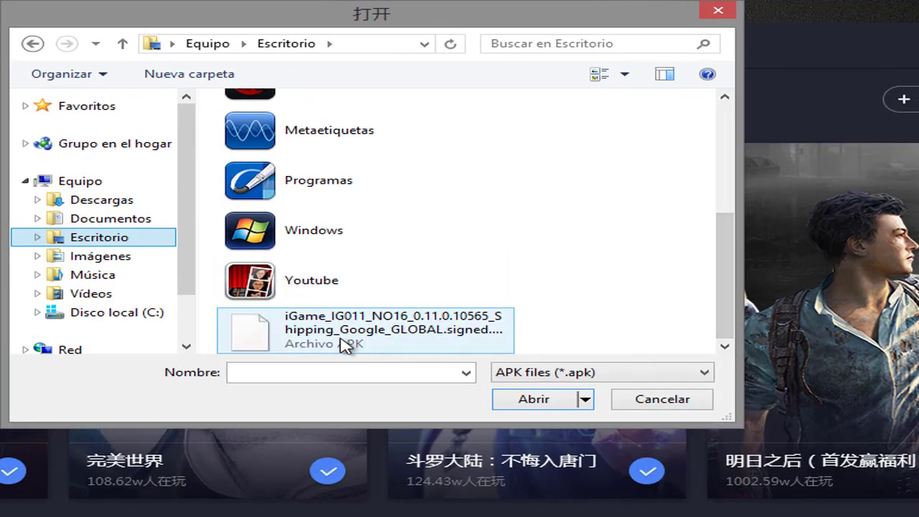
pyautogui.click(346, 344)
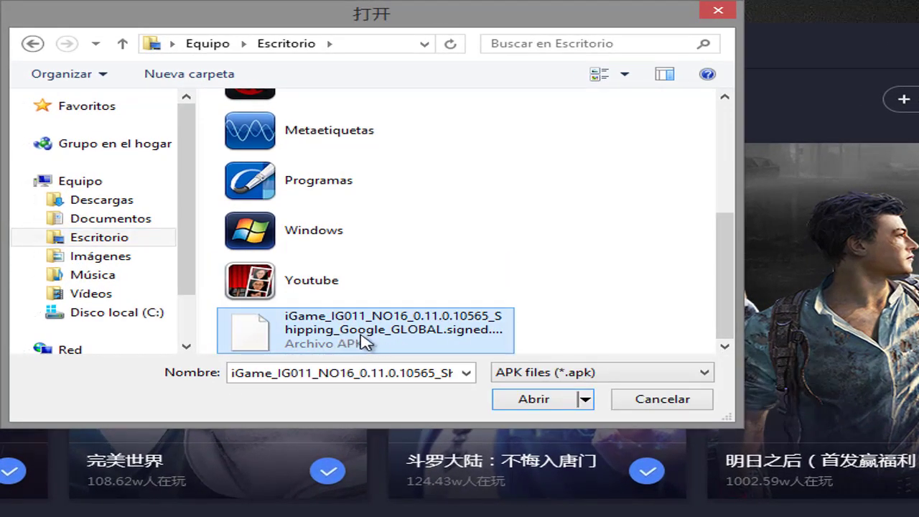
pyautogui.click(546, 404)
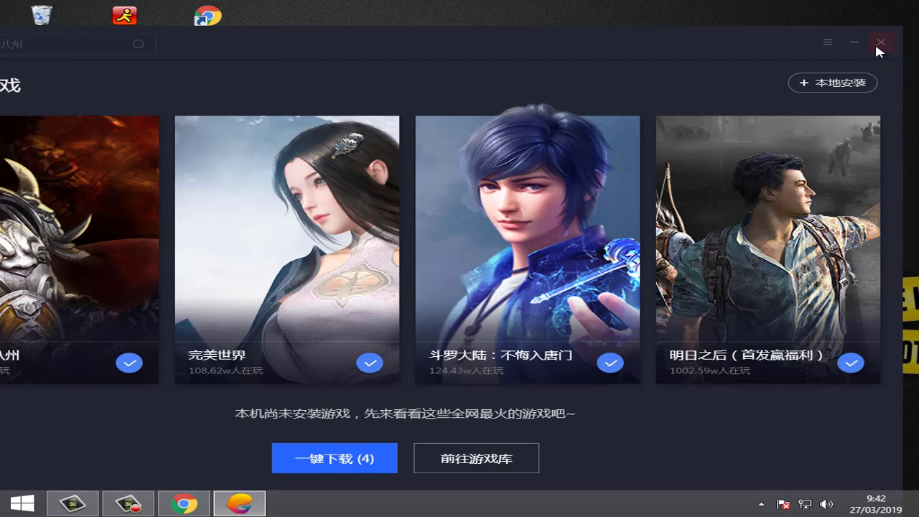
# Step: Quit the running client from the tray and relaunch Tencent Gaming Buddy from the desktop
pyautogui.click(877, 46)
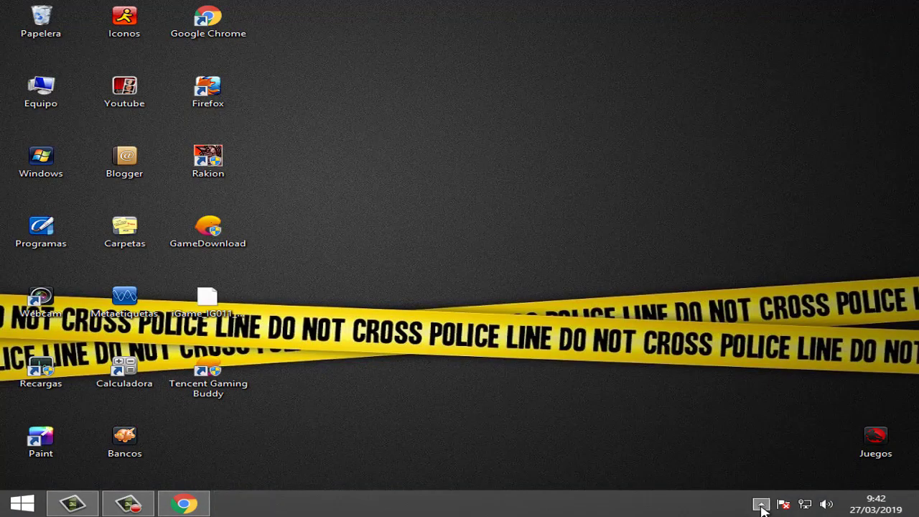
pyautogui.click(762, 504)
pyautogui.rightClick(747, 440)
pyautogui.click(767, 372)
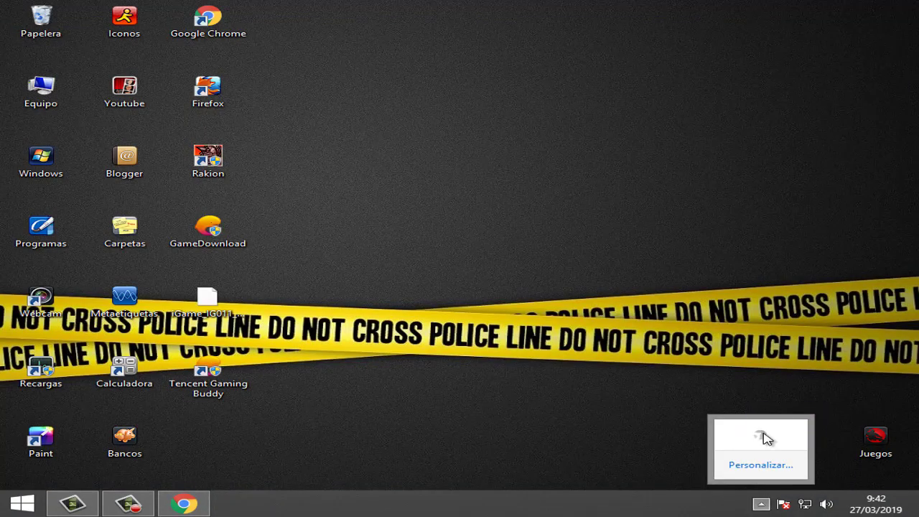
pyautogui.click(755, 504)
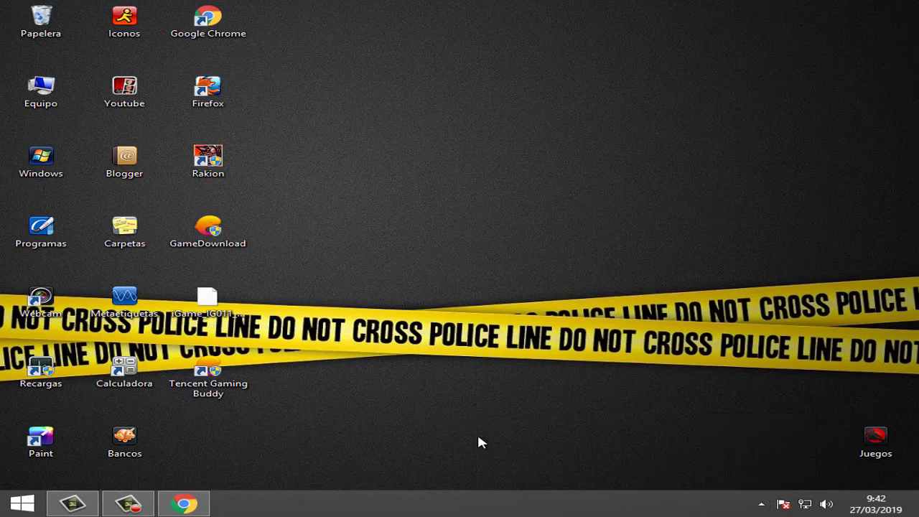
pyautogui.doubleClick(210, 371)
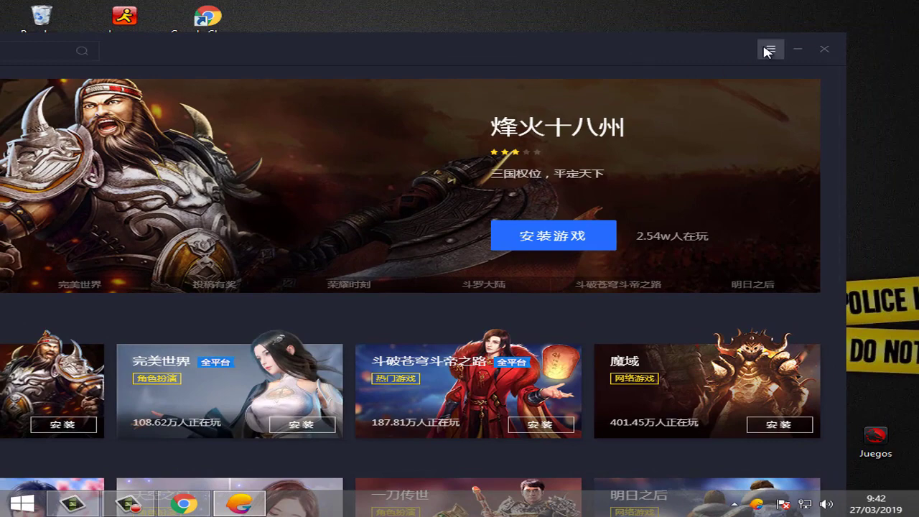
# Step: Set the interface language to English in the settings center, save, and acknowledge the restart notice
pyautogui.click(767, 50)
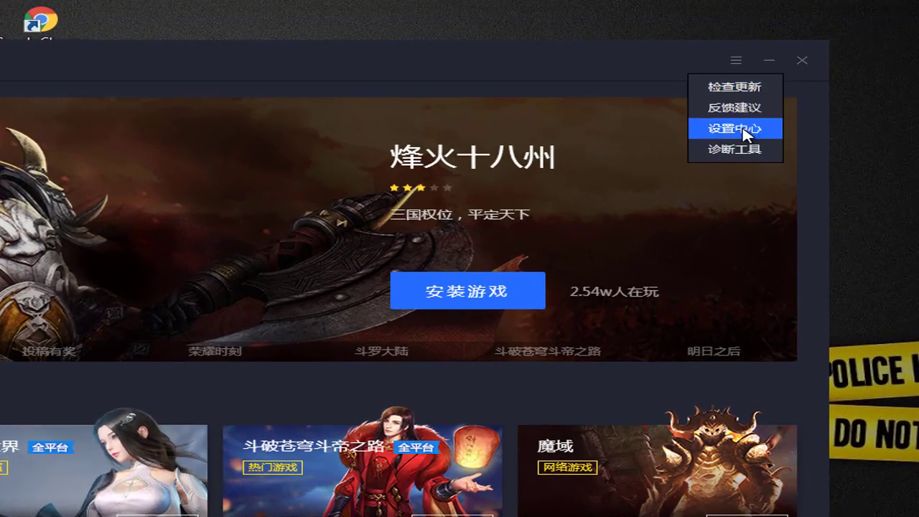
pyautogui.click(744, 131)
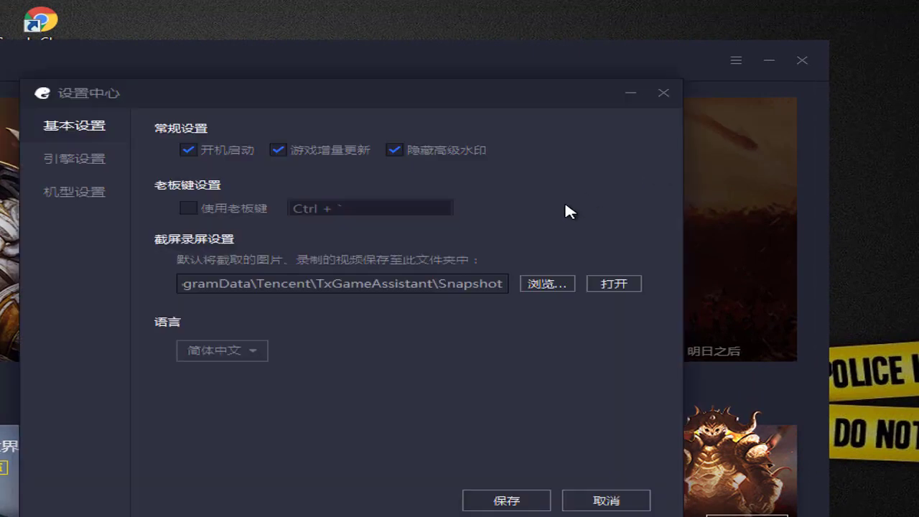
pyautogui.click(253, 352)
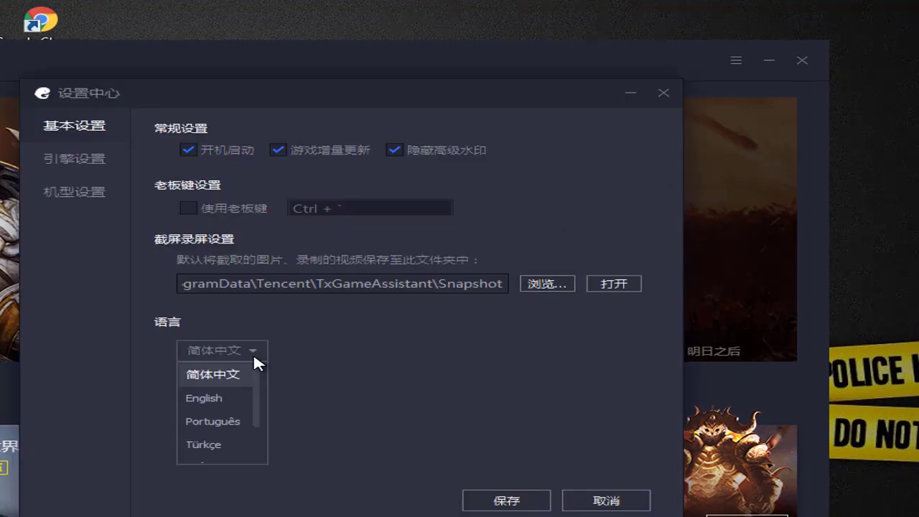
pyautogui.click(213, 401)
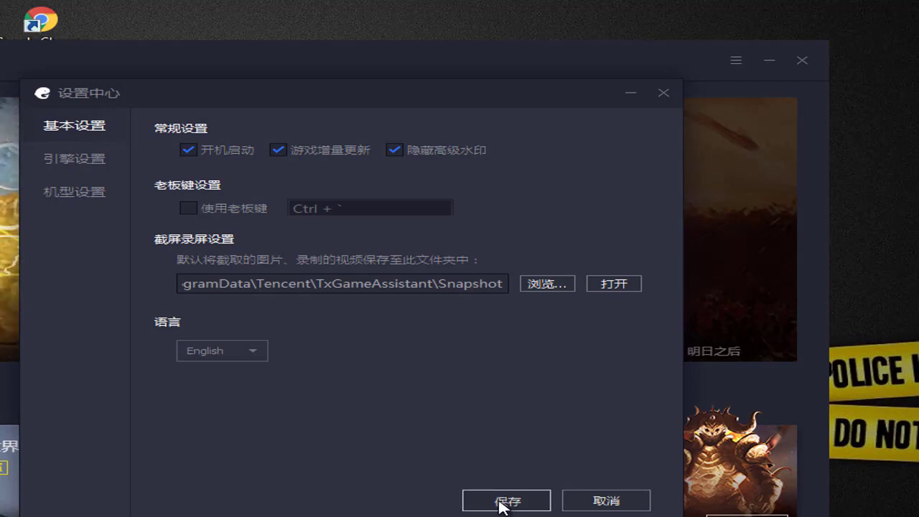
pyautogui.click(504, 501)
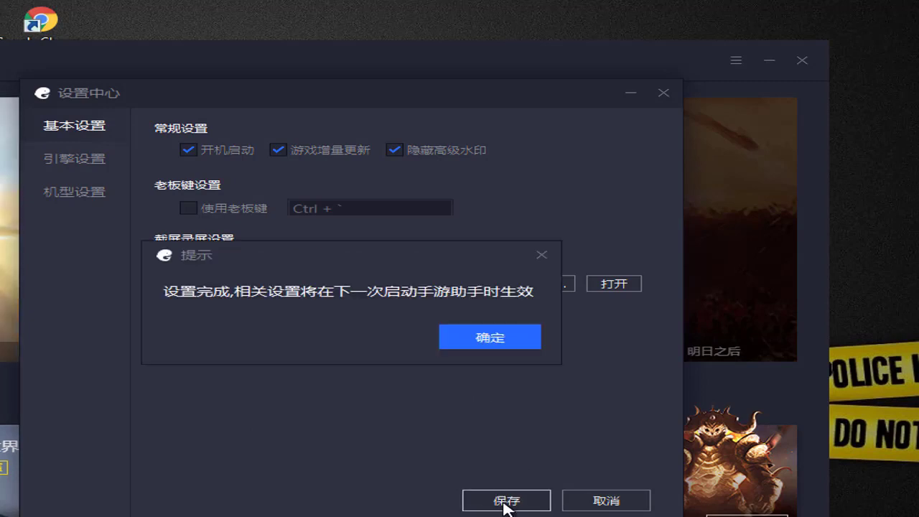
pyautogui.click(475, 341)
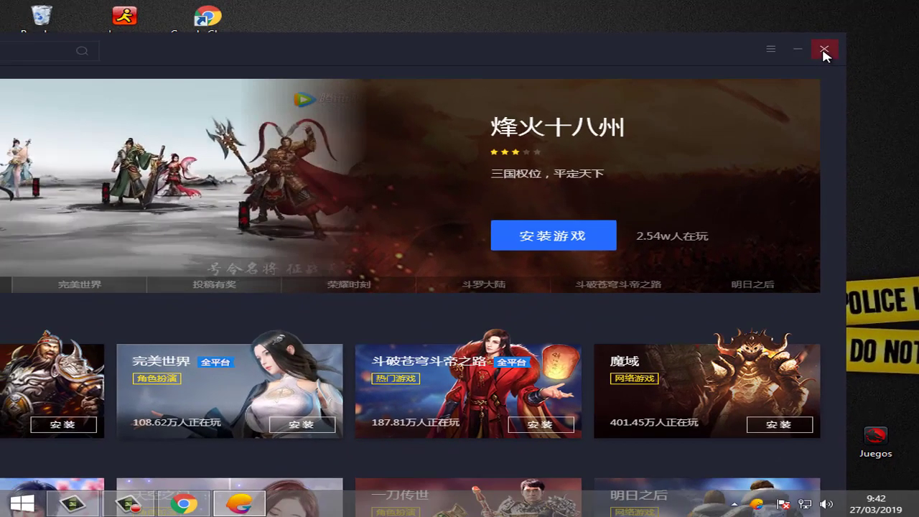
# Step: Exit the client completely from the tray and relaunch it so the English interface loads
pyautogui.click(824, 50)
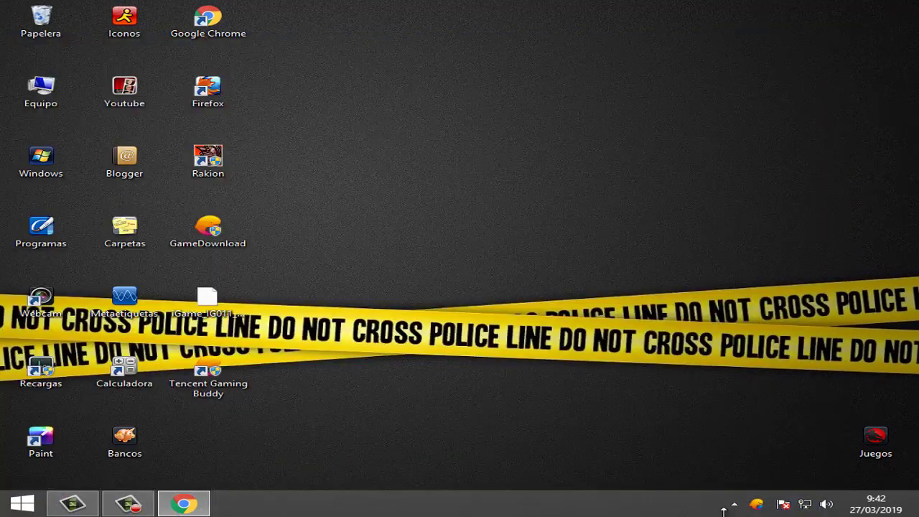
pyautogui.click(761, 504)
pyautogui.rightClick(747, 439)
pyautogui.click(774, 430)
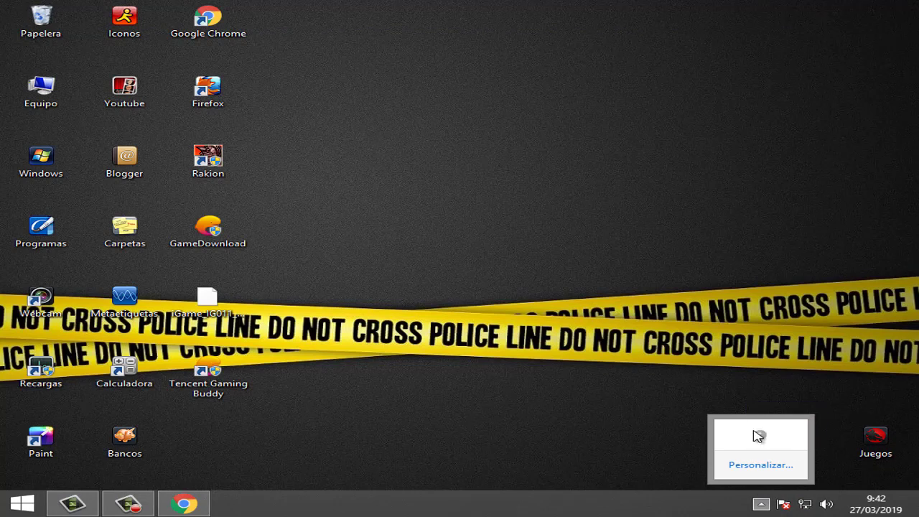
pyautogui.doubleClick(237, 384)
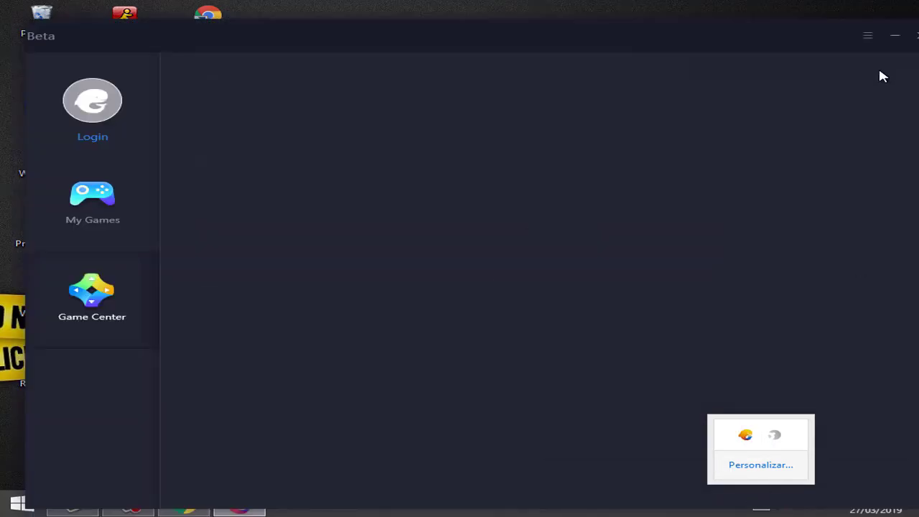
# Step: Minimize, restore and reposition the client window slightly
pyautogui.click(895, 36)
pyautogui.click(758, 507)
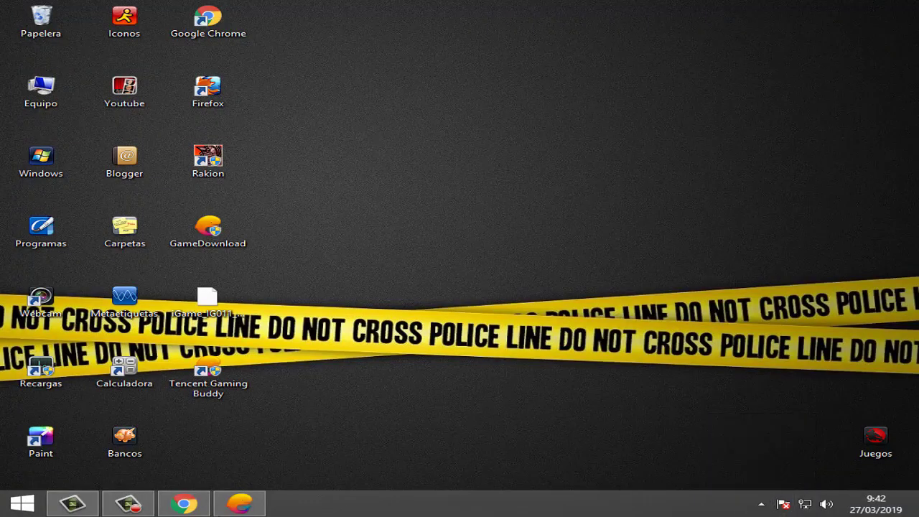
pyautogui.click(239, 504)
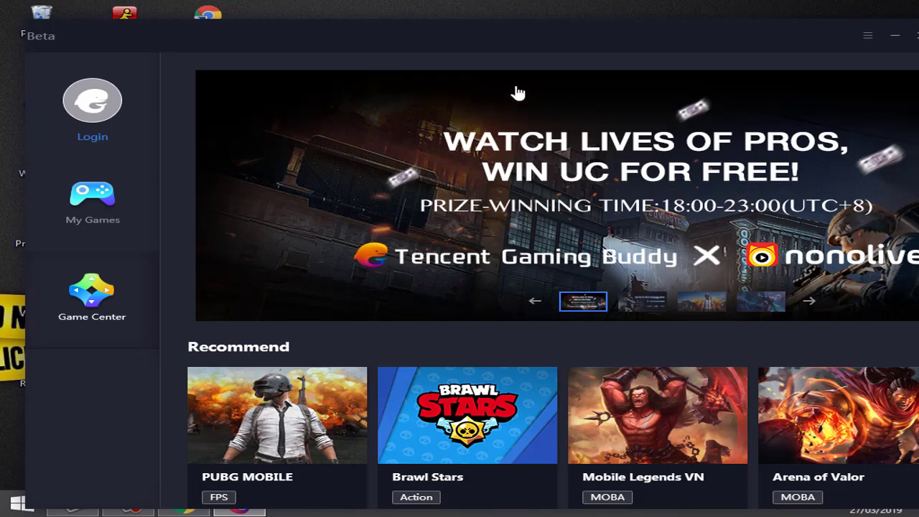
pyautogui.moveTo(569, 38); pyautogui.dragTo(538, 23)
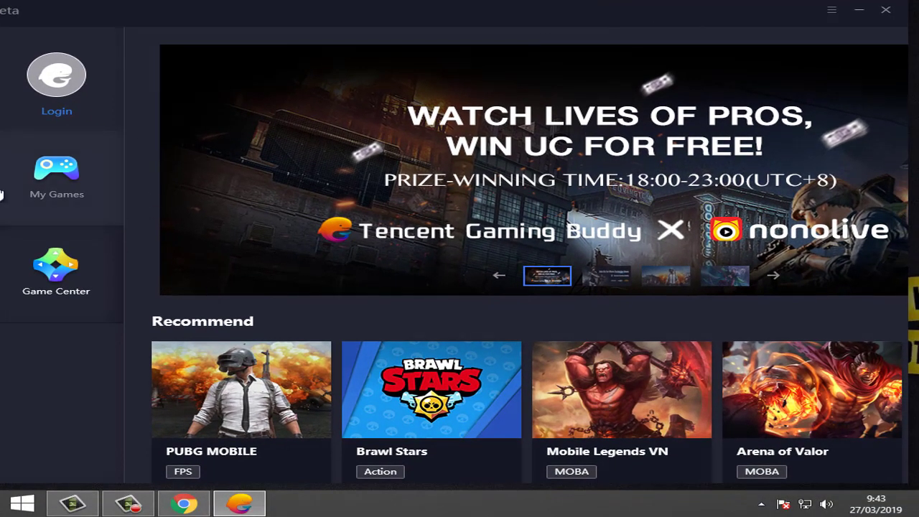
# Step: Visit My Games, return to Game Center and cycle the banner to the PUBG MOBILE slide
pyautogui.click(36, 182)
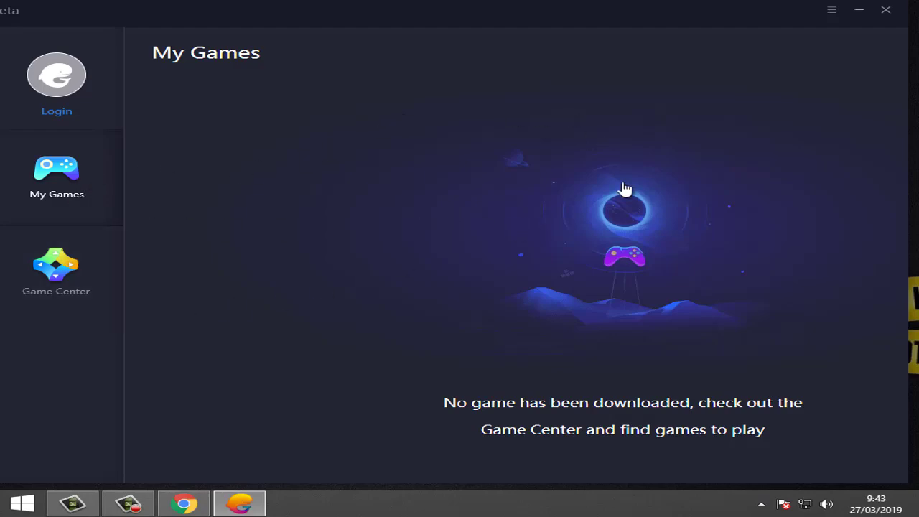
pyautogui.click(71, 271)
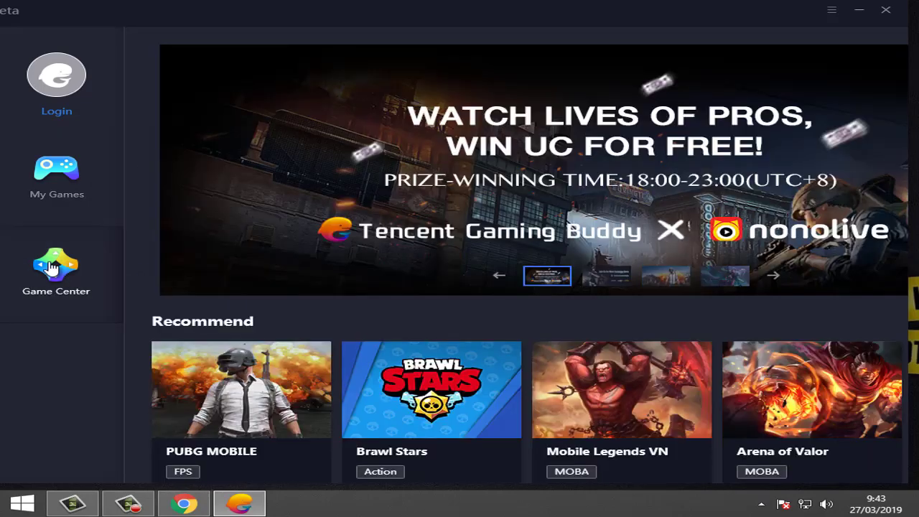
pyautogui.scroll(-1, 431, 208)
pyautogui.scroll(1, 449, 210)
pyautogui.scroll(-1, 406, 275)
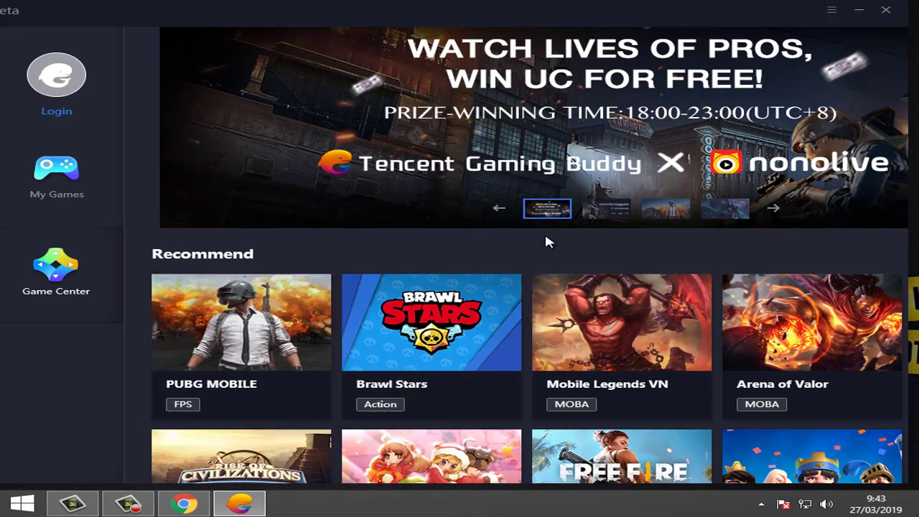
pyautogui.click(607, 213)
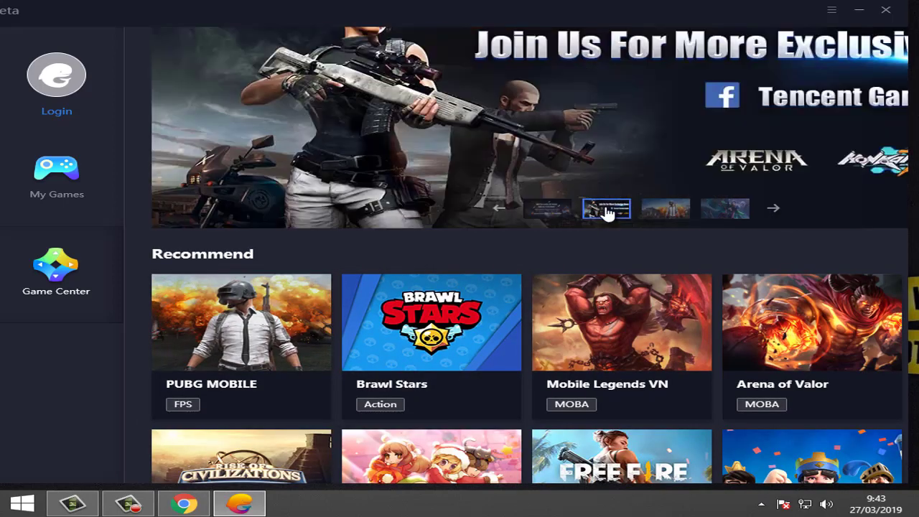
pyautogui.click(662, 209)
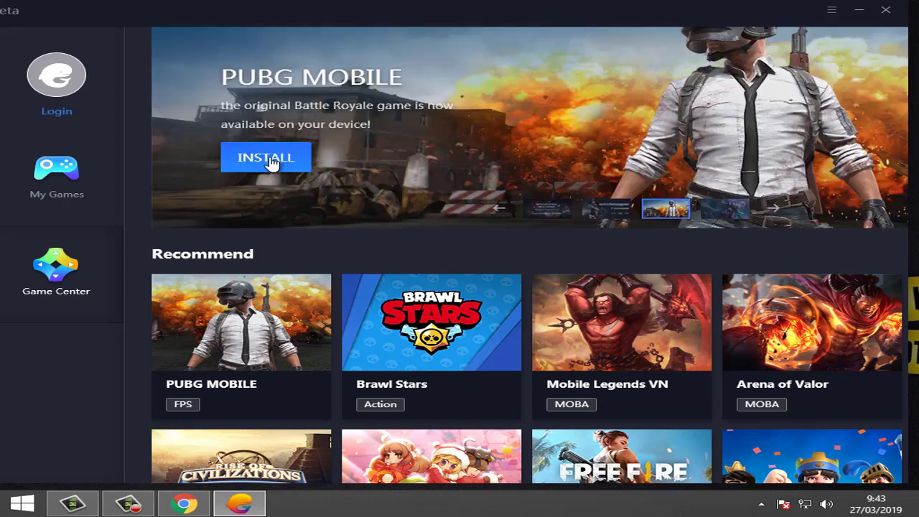
pyautogui.scroll(1, 271, 162)
pyautogui.click(607, 277)
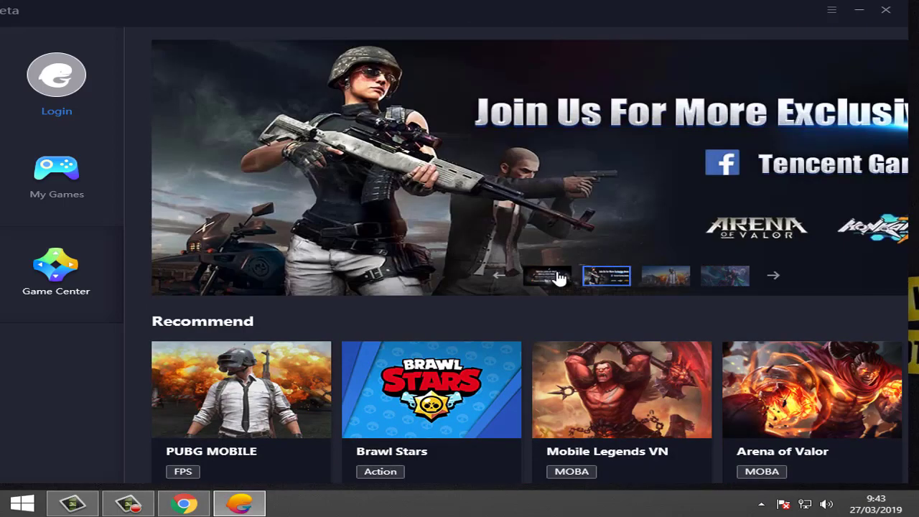
pyautogui.click(560, 277)
pyautogui.click(619, 278)
pyautogui.click(662, 280)
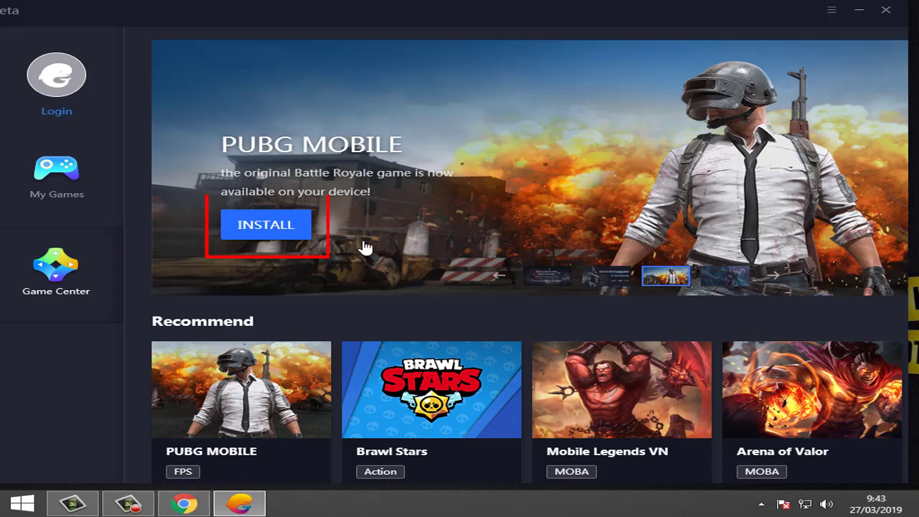
# Step: Install PUBG MOBILE from the banner and follow its download in My Games
pyautogui.click(264, 228)
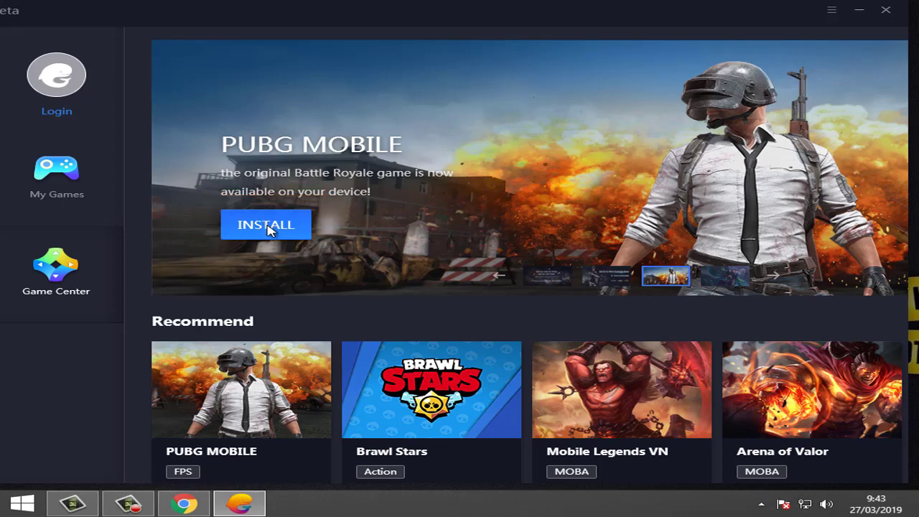
pyautogui.click(246, 223)
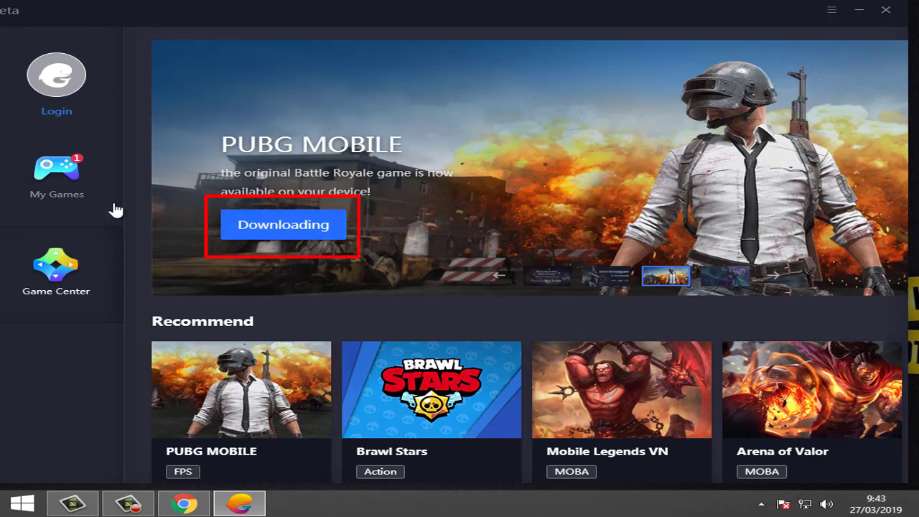
pyautogui.click(55, 184)
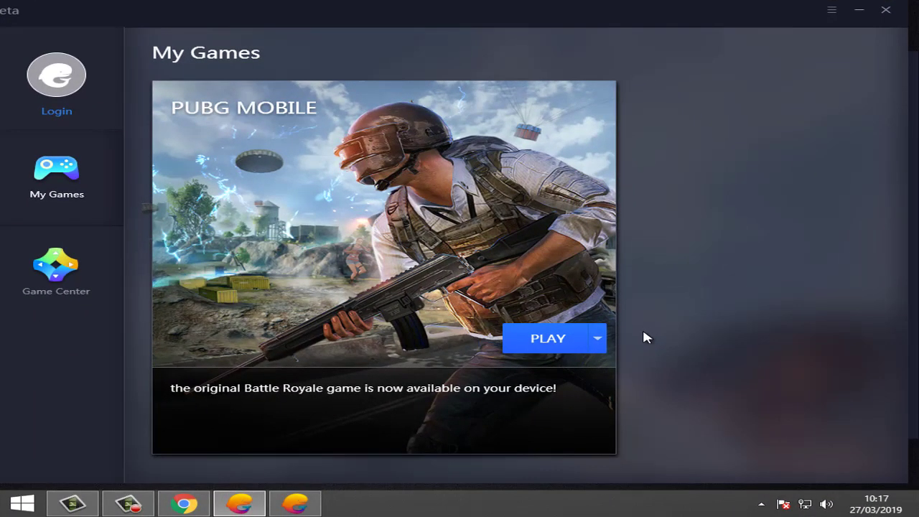
# Step: Play PUBG MOBILE, dismiss the Update complete notice, and launch it from the emulator's app list
pyautogui.click(545, 341)
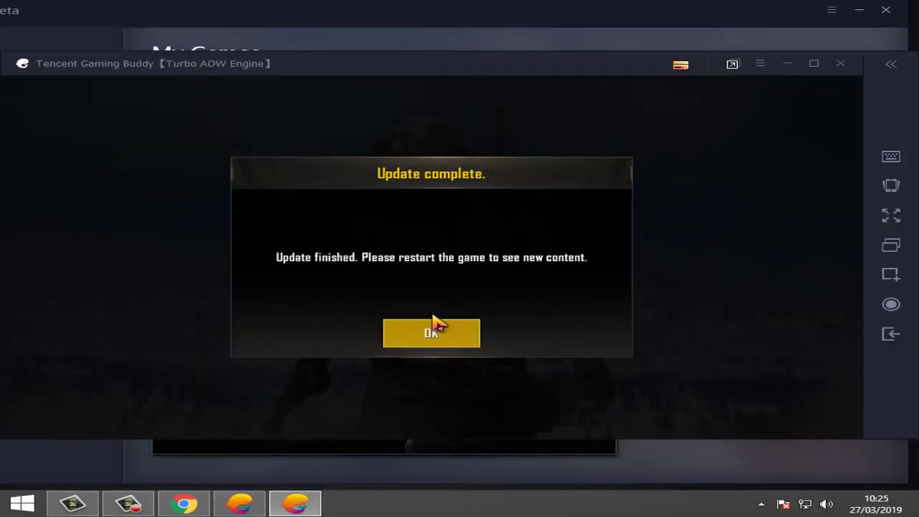
pyautogui.click(429, 336)
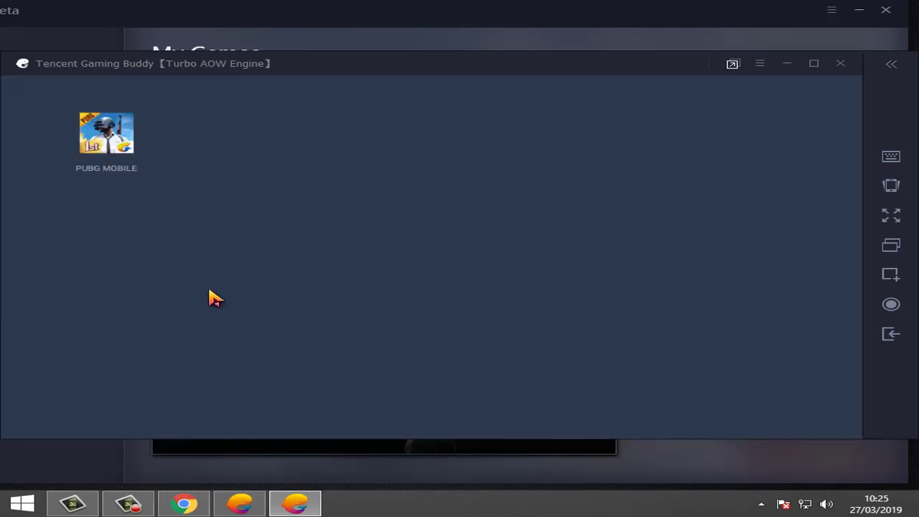
pyautogui.click(104, 144)
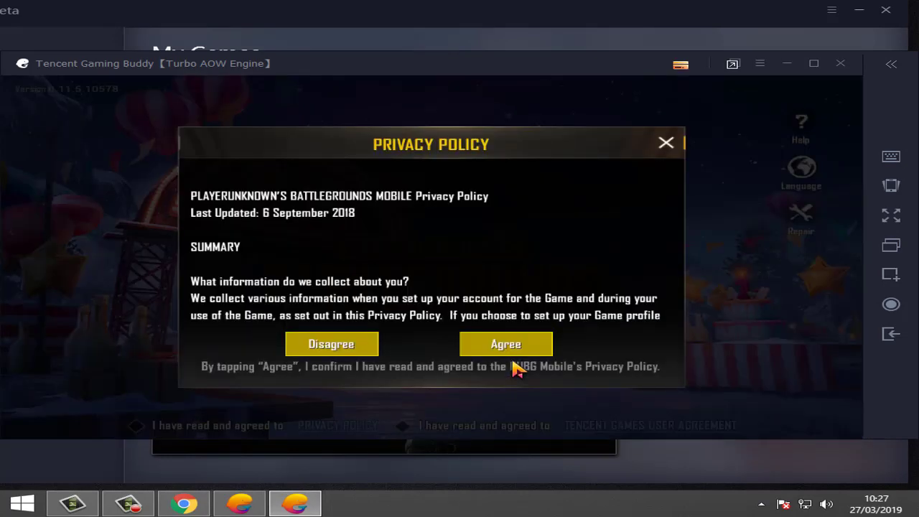
# Step: Accept the Privacy Policy and End User Licence Agreement, then select the Facebook e-mail field
pyautogui.click(499, 348)
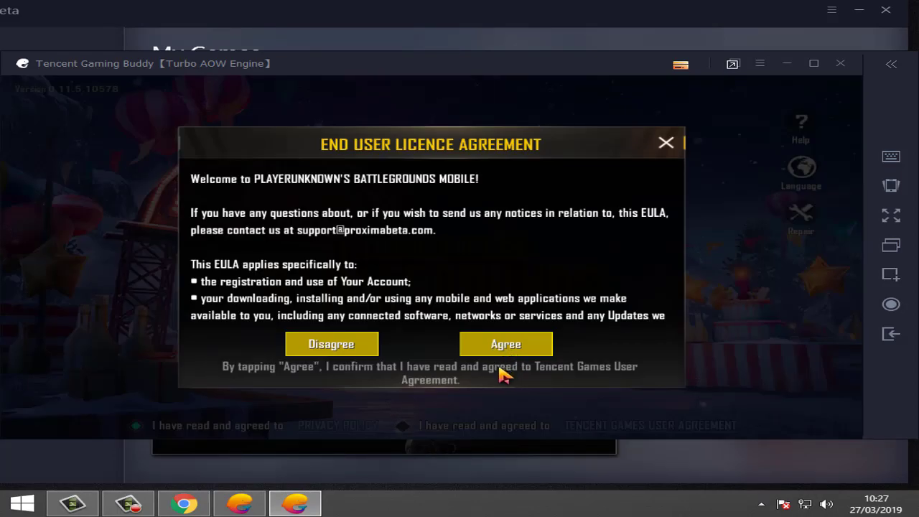
pyautogui.click(500, 347)
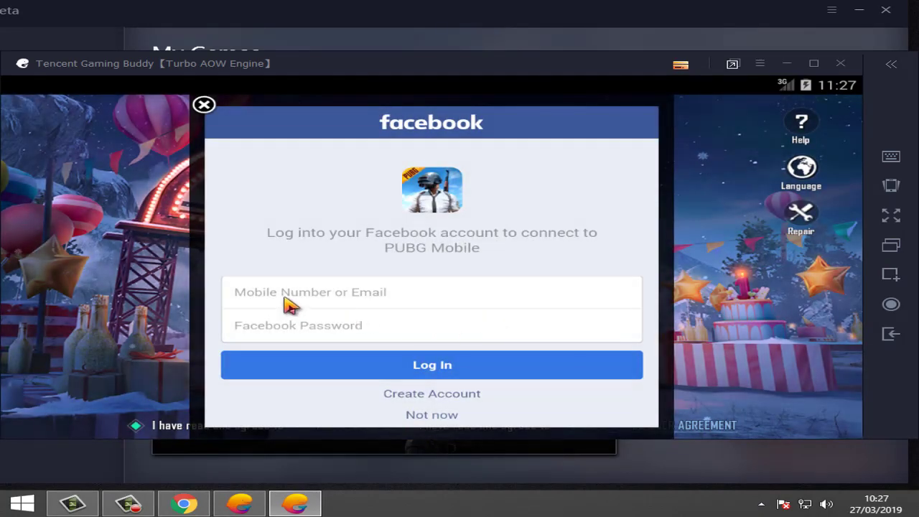
pyautogui.click(284, 300)
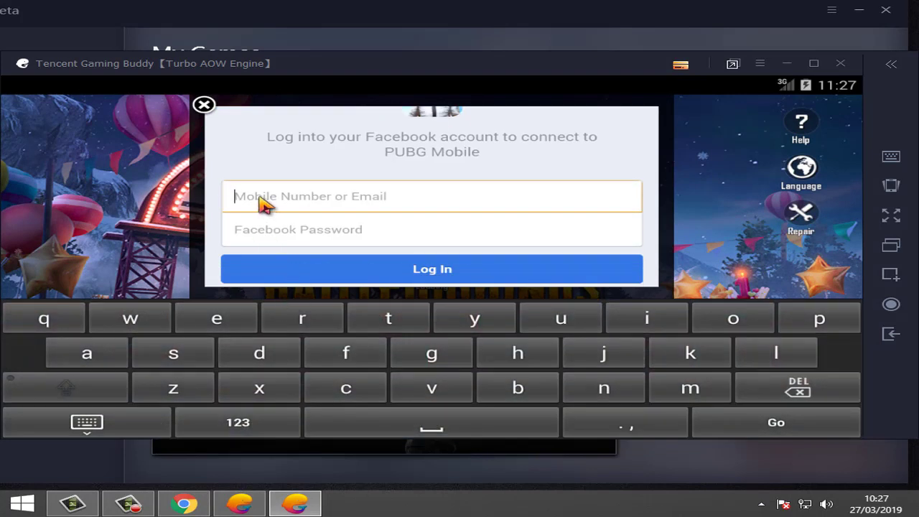
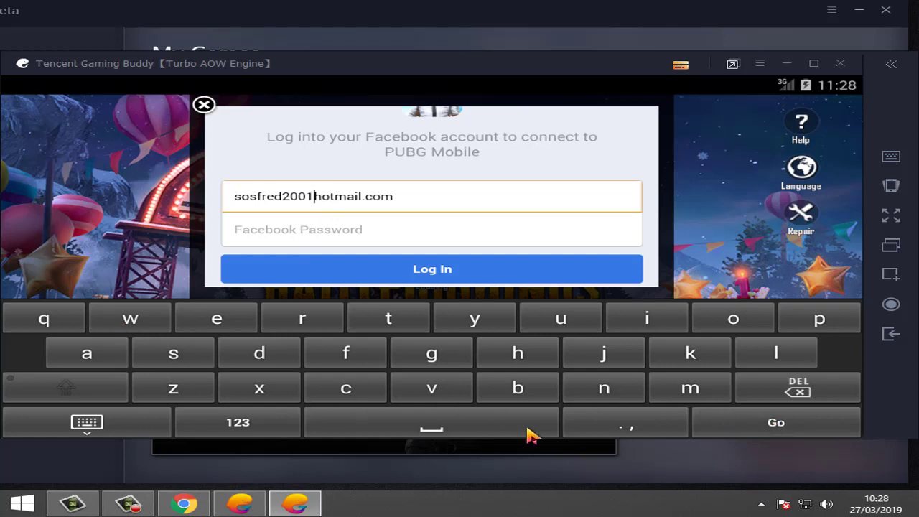
# Step: Paste the Facebook account e-mail and add the missing @ with the on-screen keyboard
pyautogui.click(226, 430)
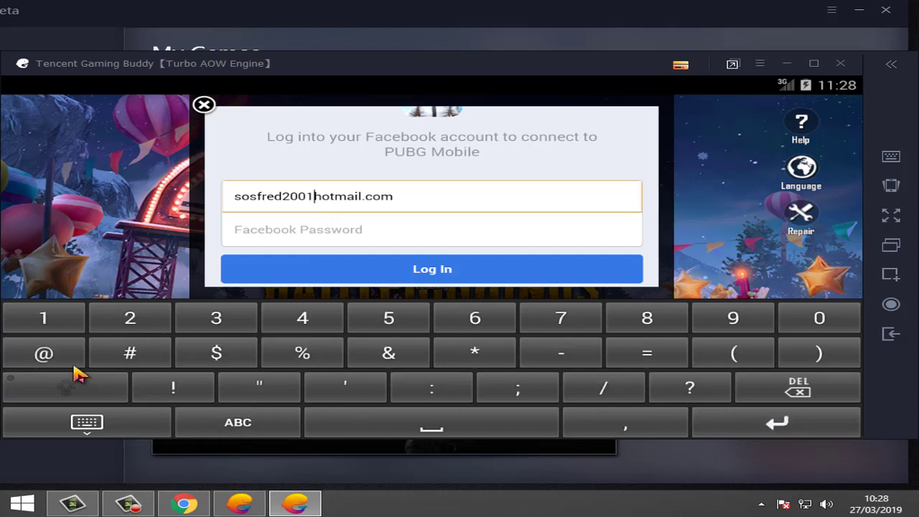
pyautogui.click(43, 353)
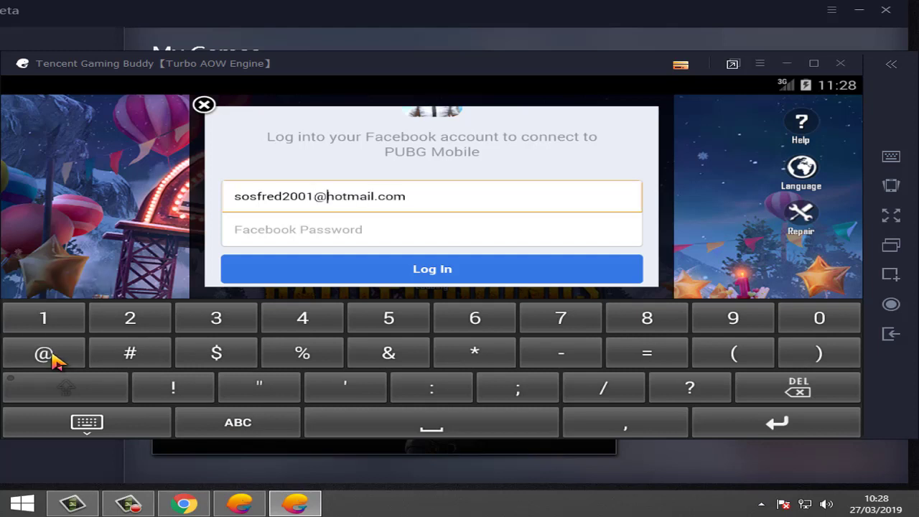
# Step: Enter the account password, log in, and authorise PUBG Mobile to use the Facebook account
pyautogui.click(271, 234)
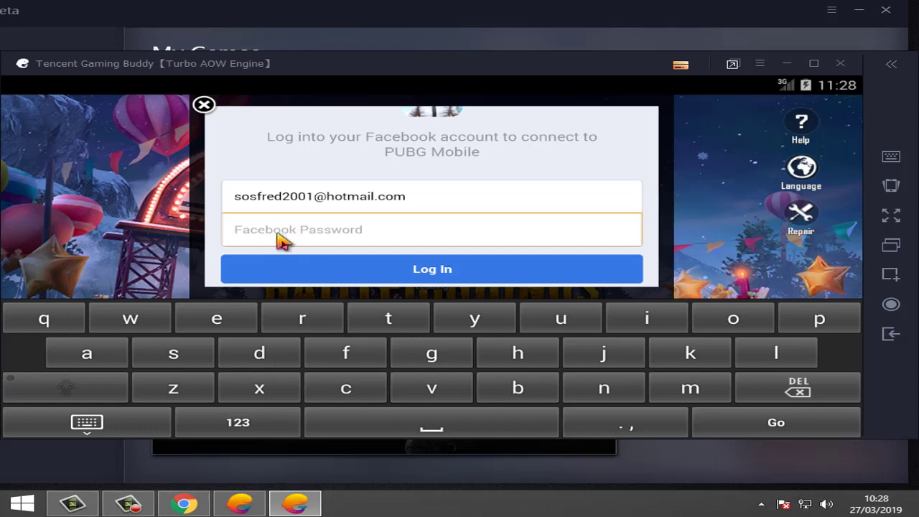
pyautogui.hotkey('ctrl', 'v')
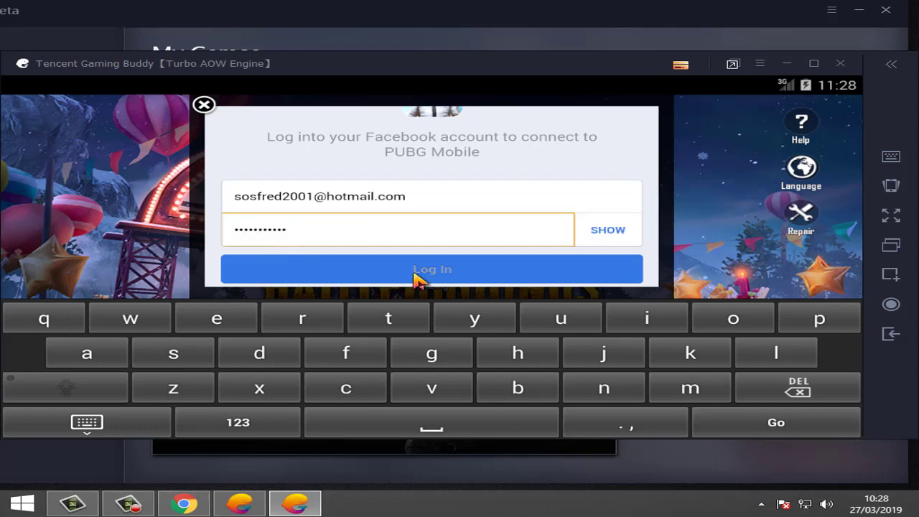
pyautogui.click(418, 279)
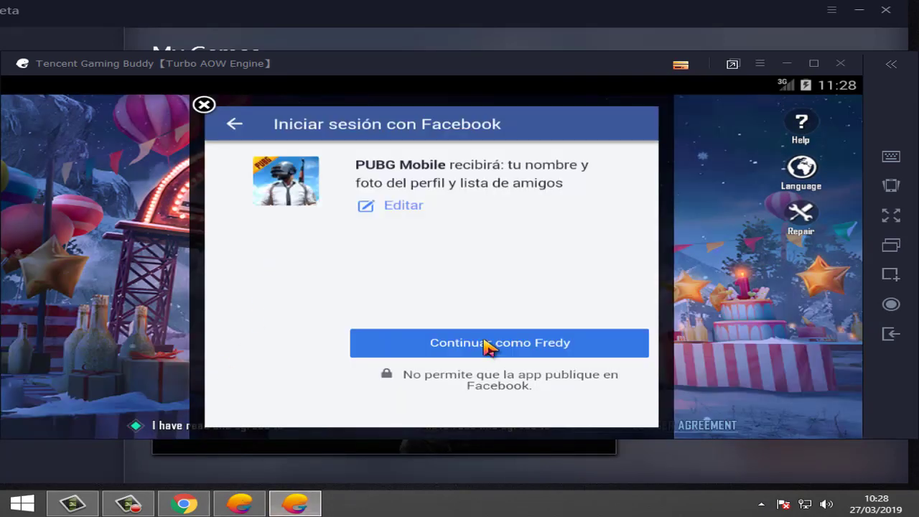
pyautogui.click(451, 346)
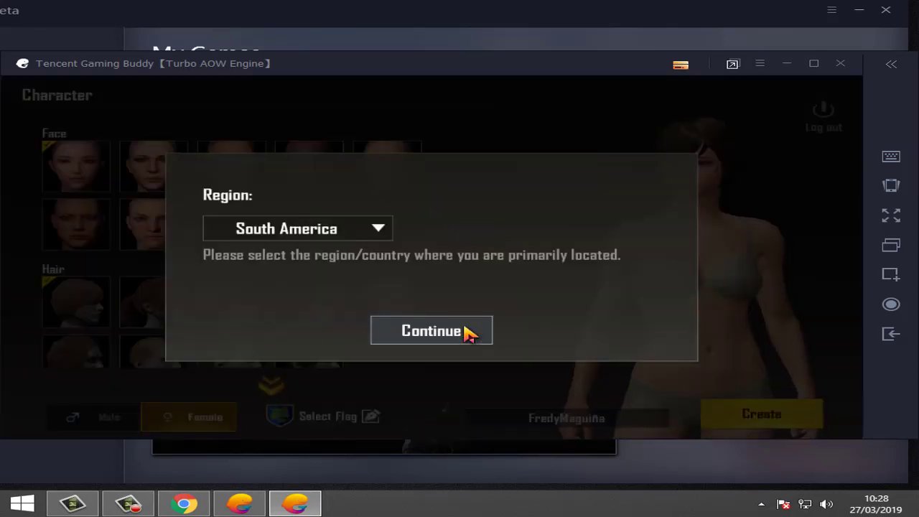
# Step: Keep South America as the region and confirm it
pyautogui.click(378, 229)
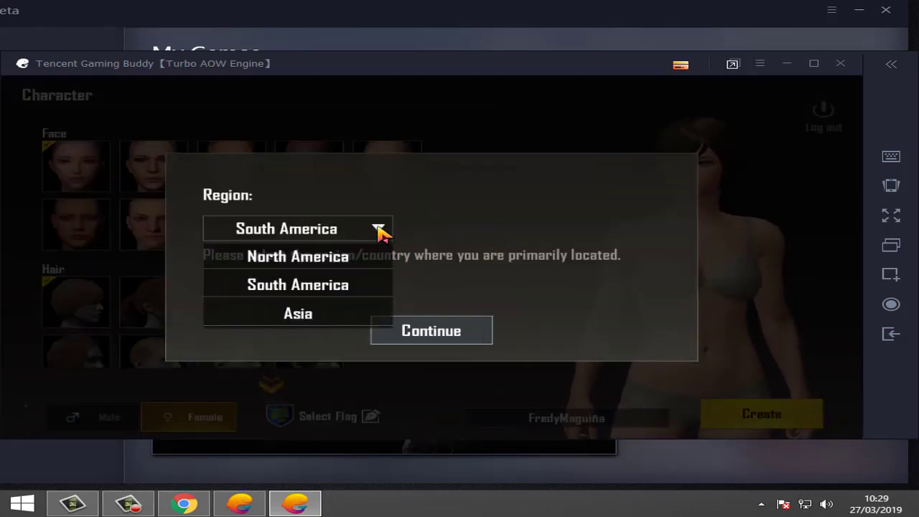
pyautogui.click(379, 229)
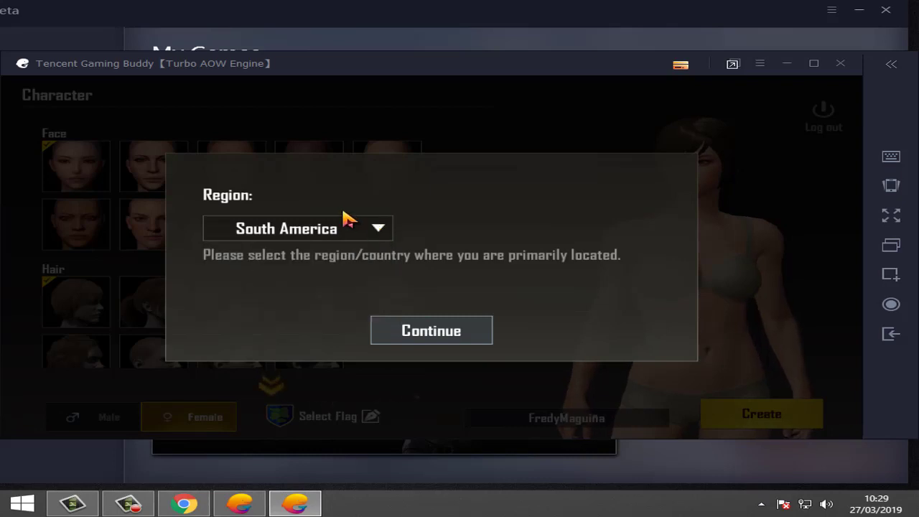
pyautogui.click(424, 335)
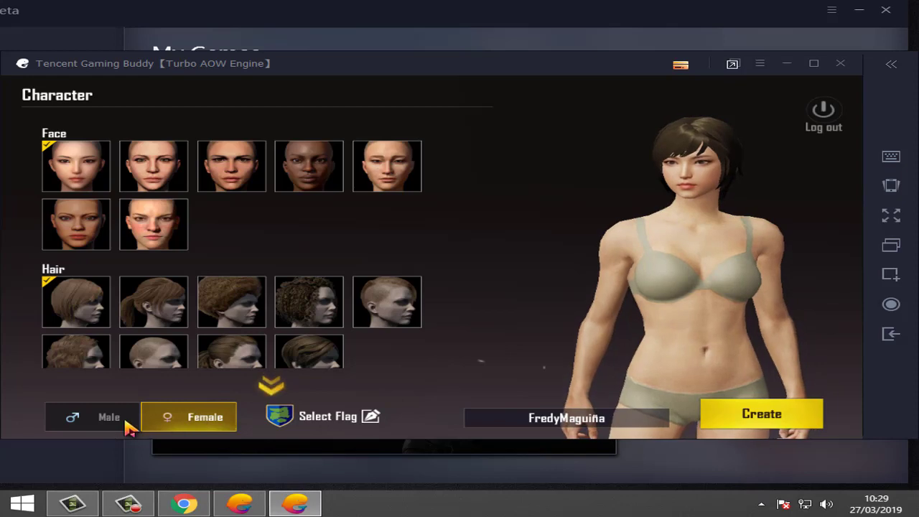
# Step: Compare male and female looks, then create the character as male
pyautogui.click(101, 422)
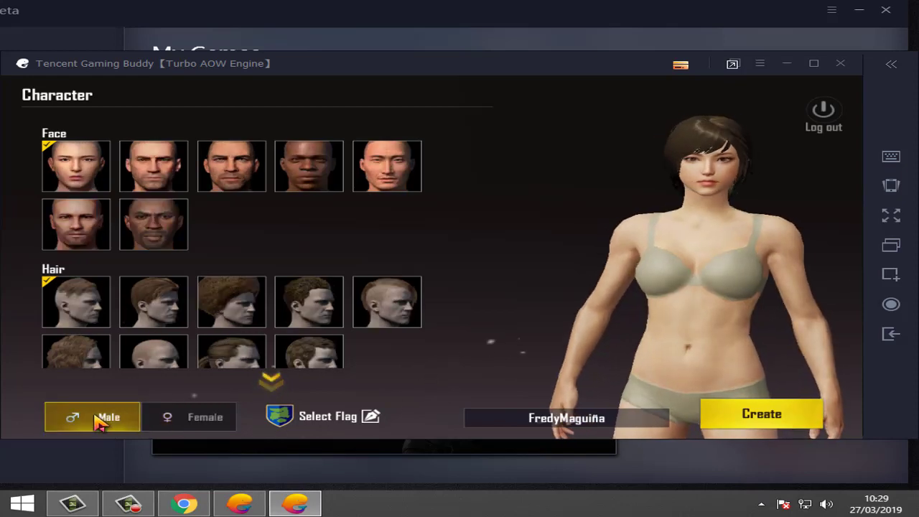
pyautogui.click(171, 418)
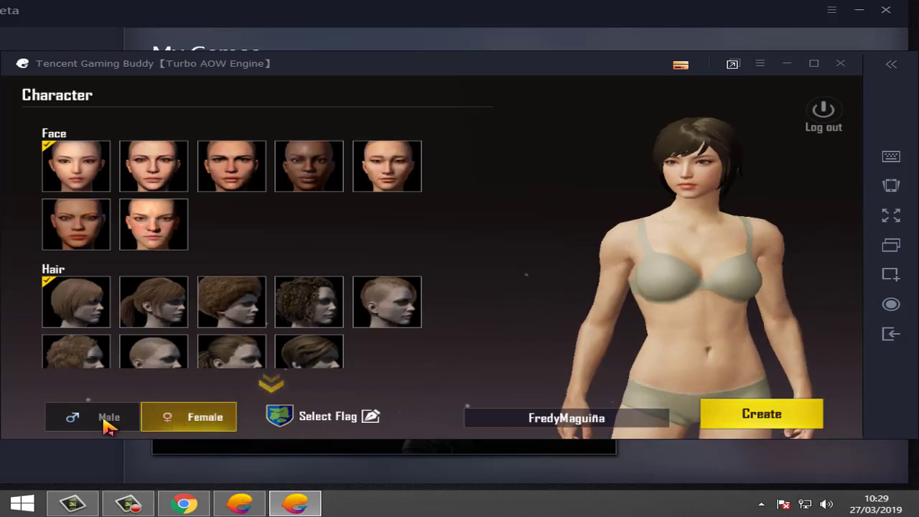
pyautogui.click(108, 426)
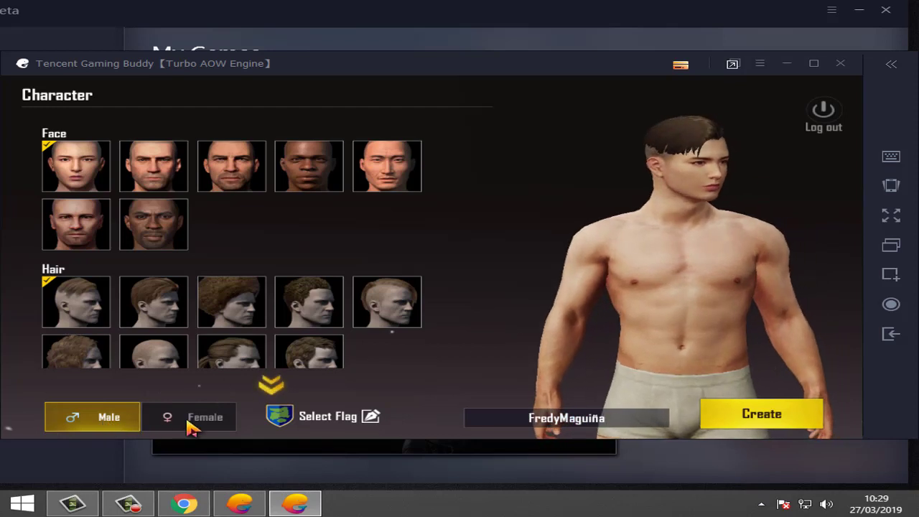
pyautogui.click(192, 427)
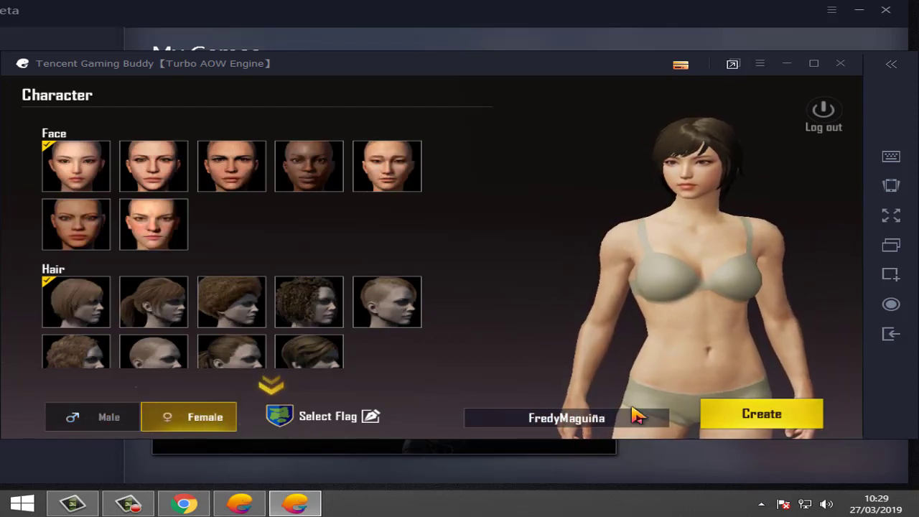
pyautogui.click(113, 412)
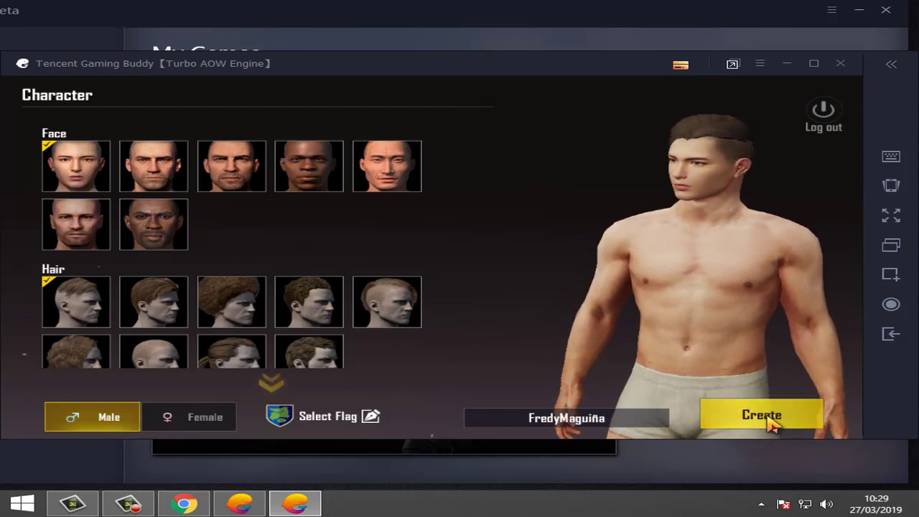
pyautogui.click(772, 423)
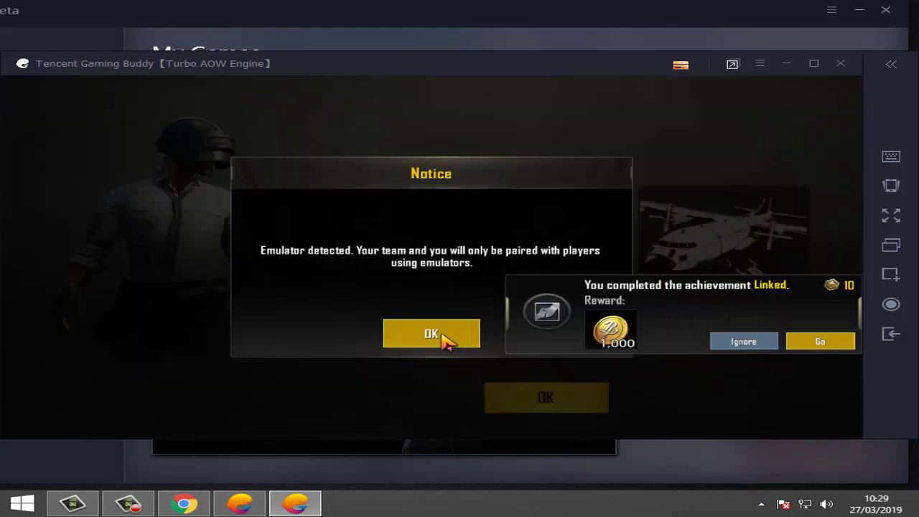
# Step: Dismiss the notice, Rookie, Medium graphics and reward popups, then start a Classic match
pyautogui.click(431, 334)
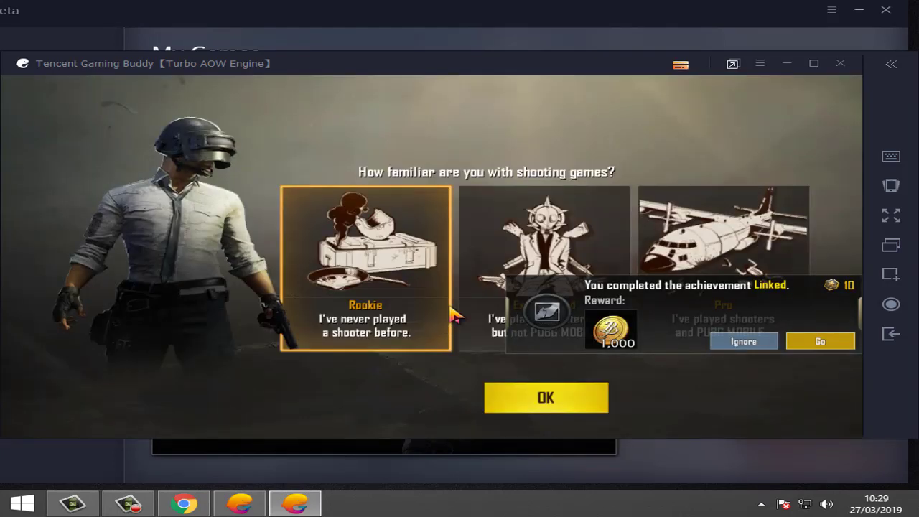
pyautogui.click(557, 408)
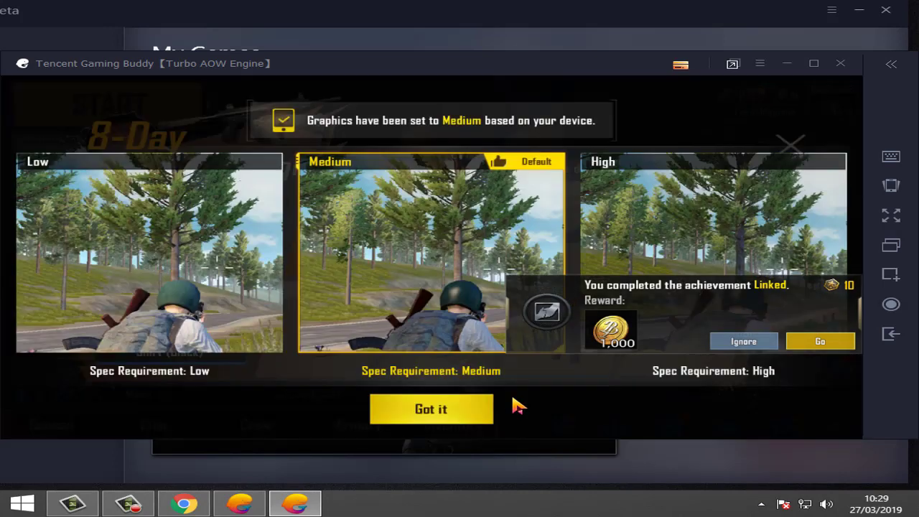
pyautogui.click(436, 413)
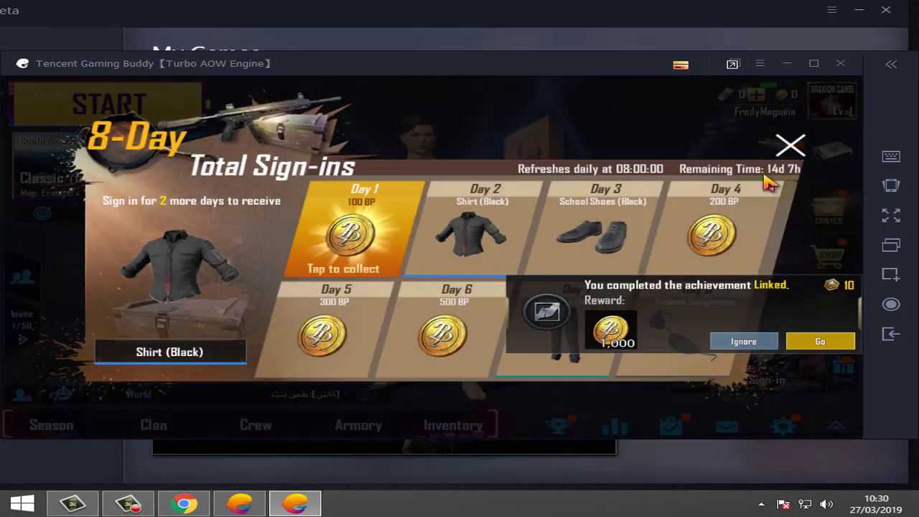
pyautogui.click(788, 149)
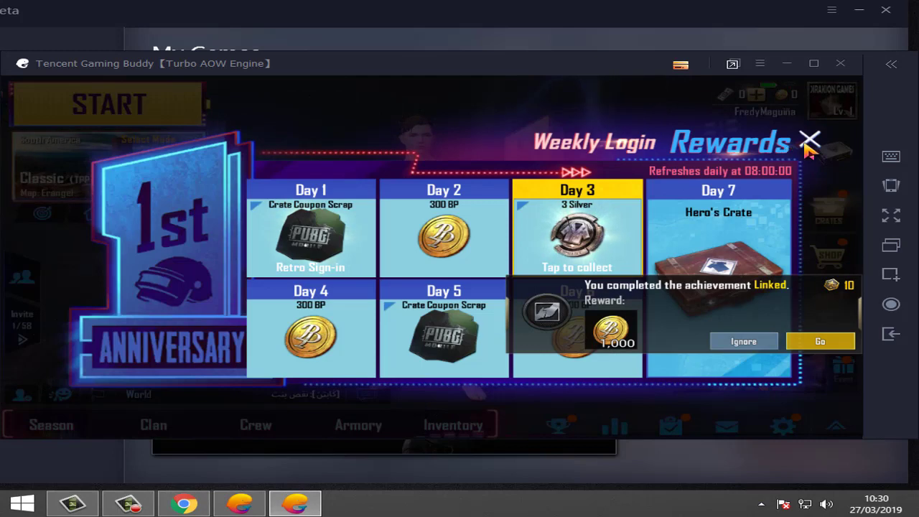
pyautogui.click(812, 140)
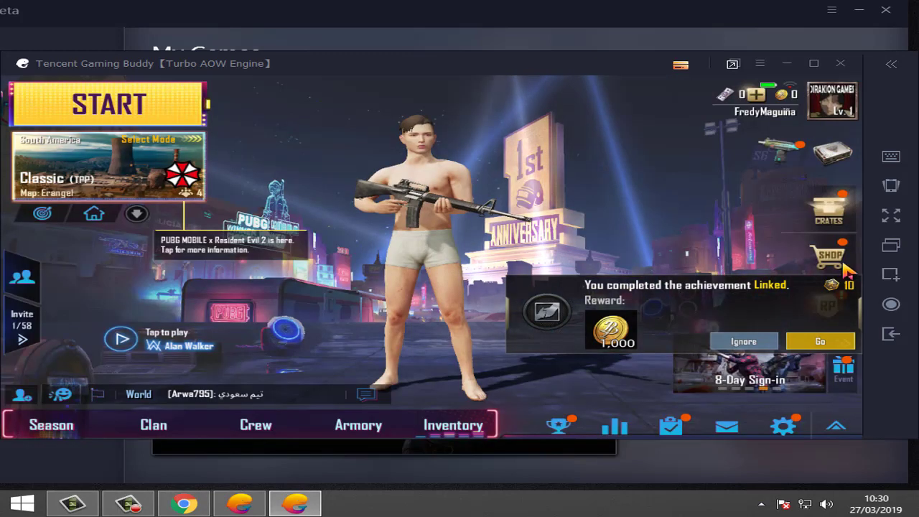
pyautogui.click(743, 344)
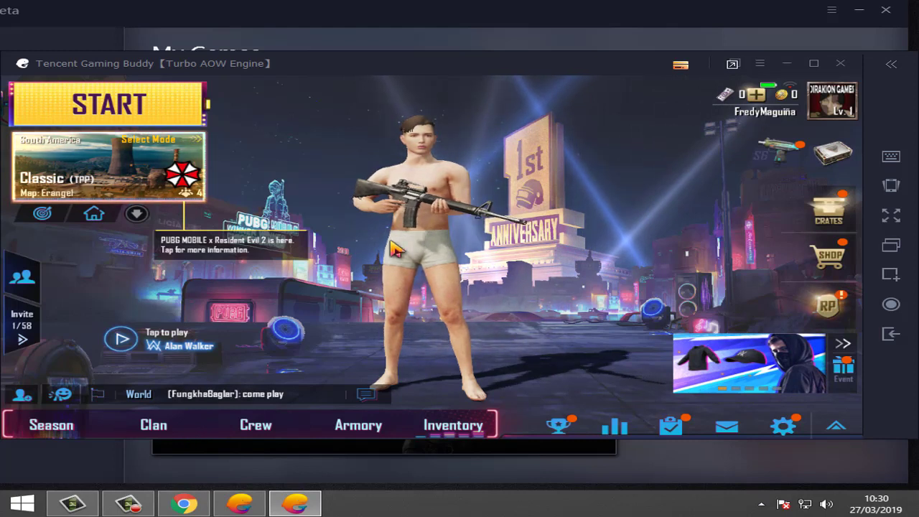
pyautogui.click(111, 116)
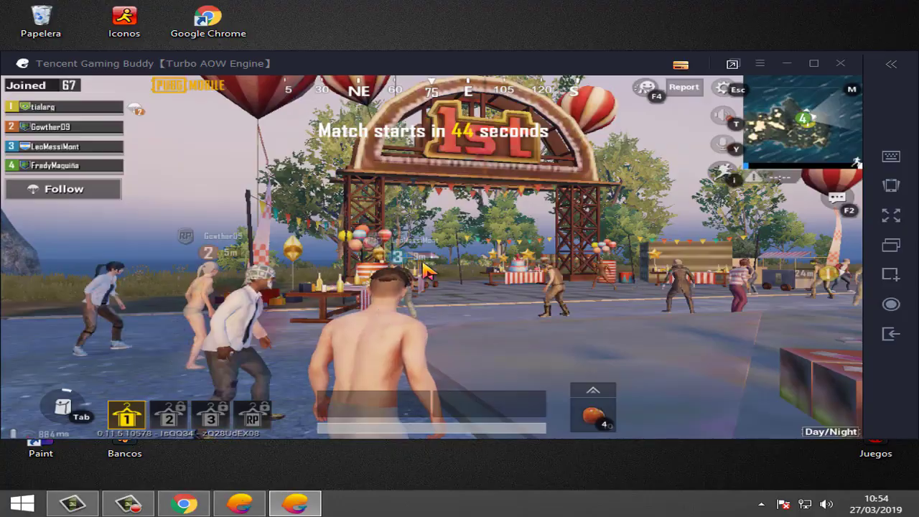
# Step: Run the character forward with W through the arch and past the cake tables
pyautogui.press('w')
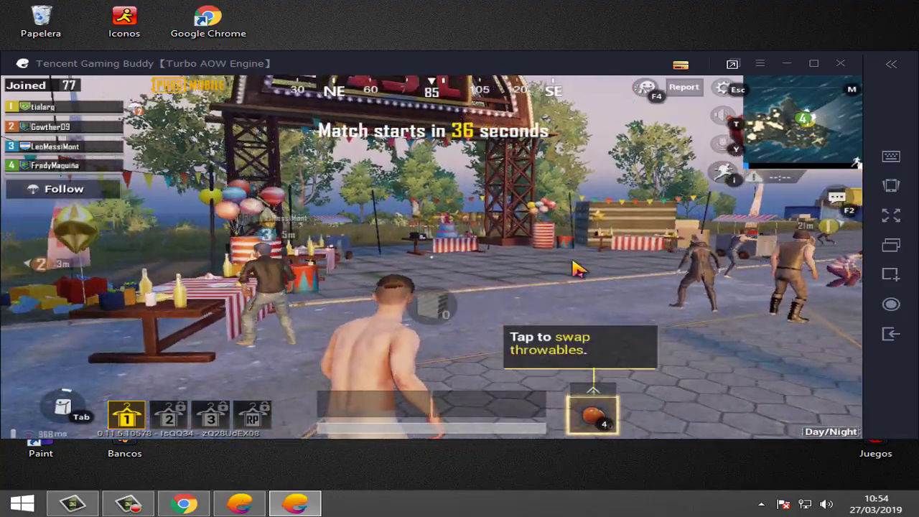
pyautogui.press('w')
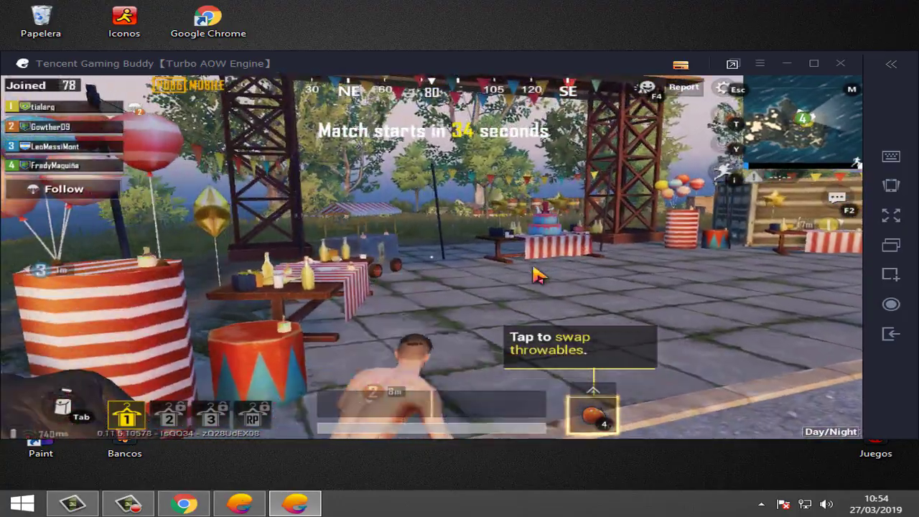
pyautogui.press('w')
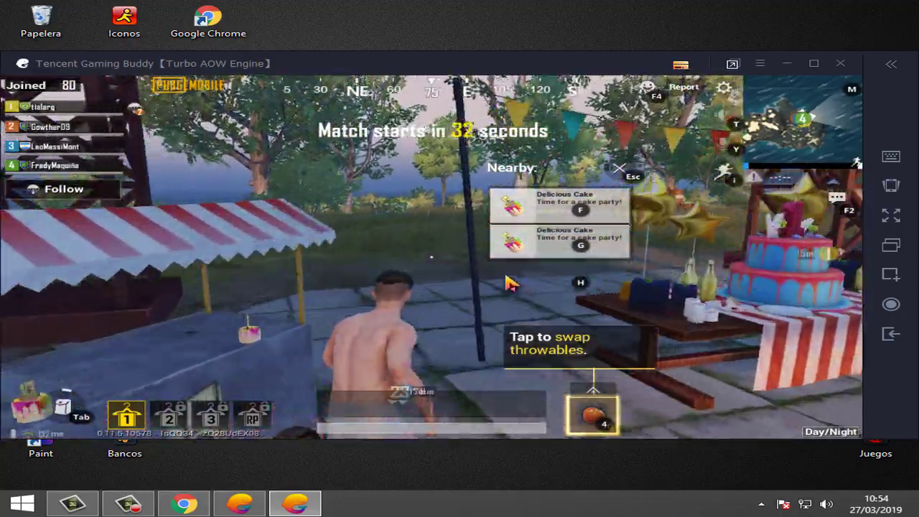